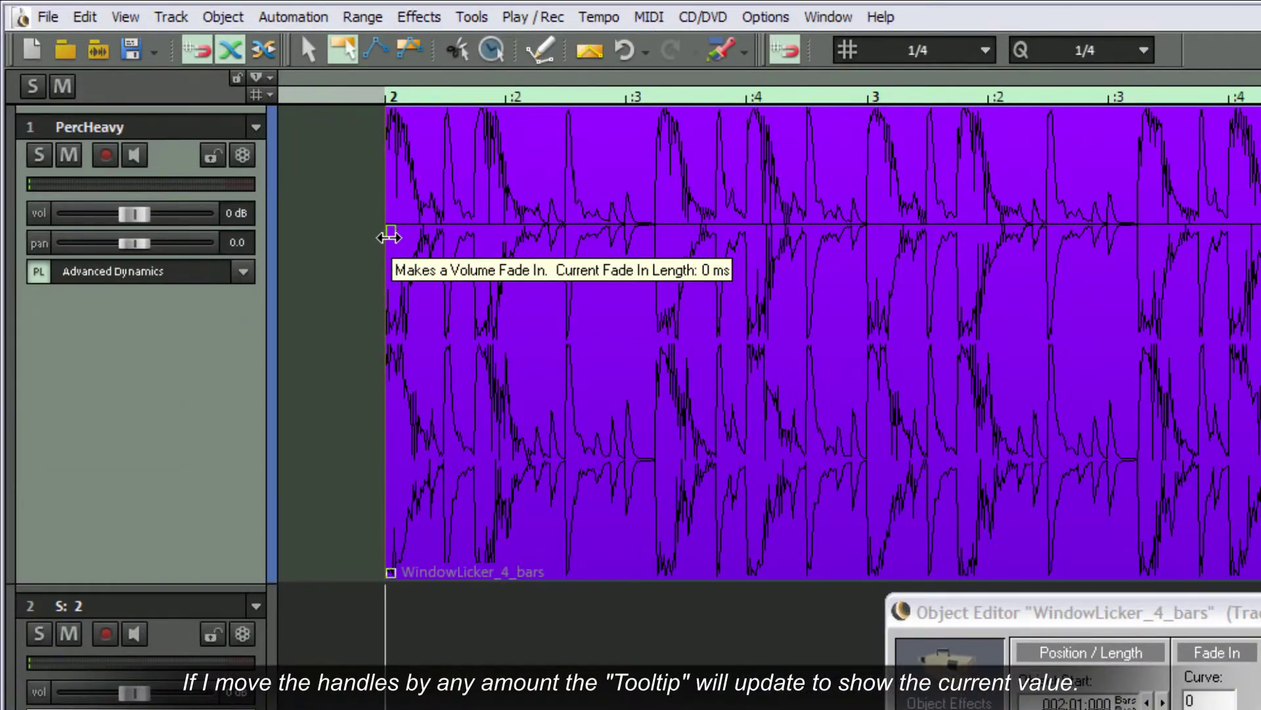
Step: Drag the fade-in to 3.676 ms on the object and enter a 3.500 ms fade-out length
left_click_drag(388, 231, 980, 366)
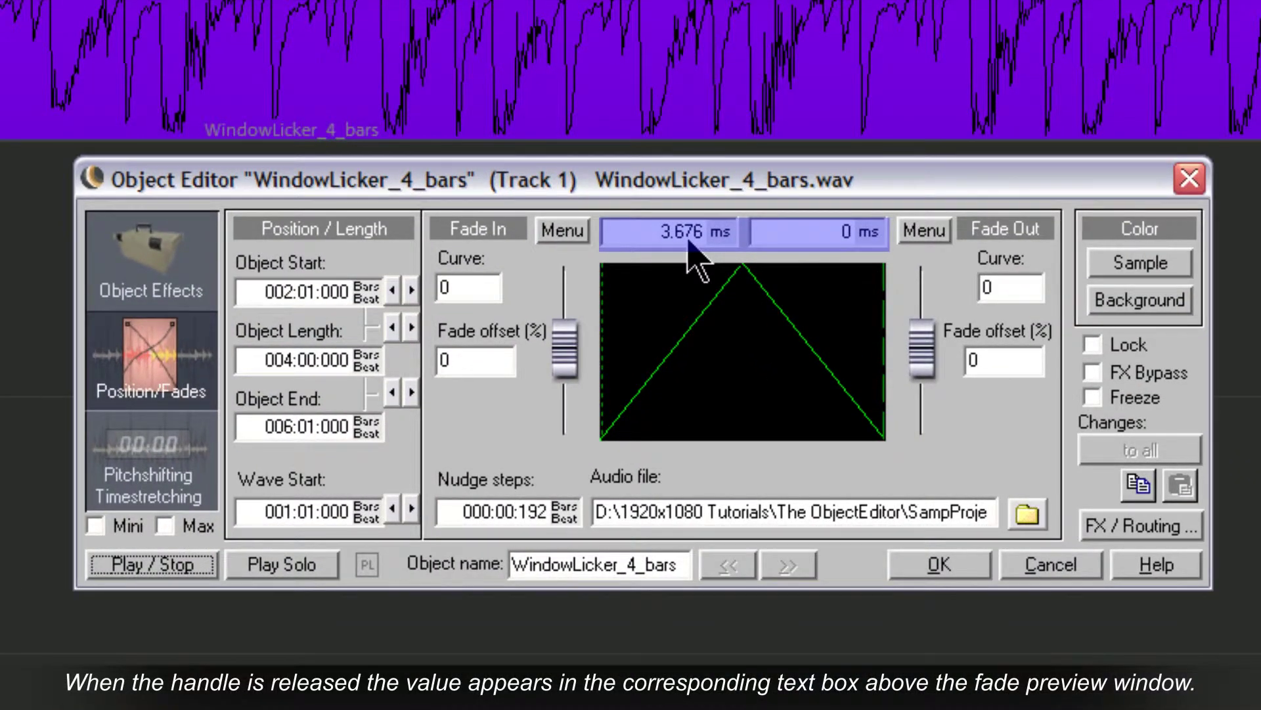
left_click(846, 238)
key("BackSpace")
type("3")
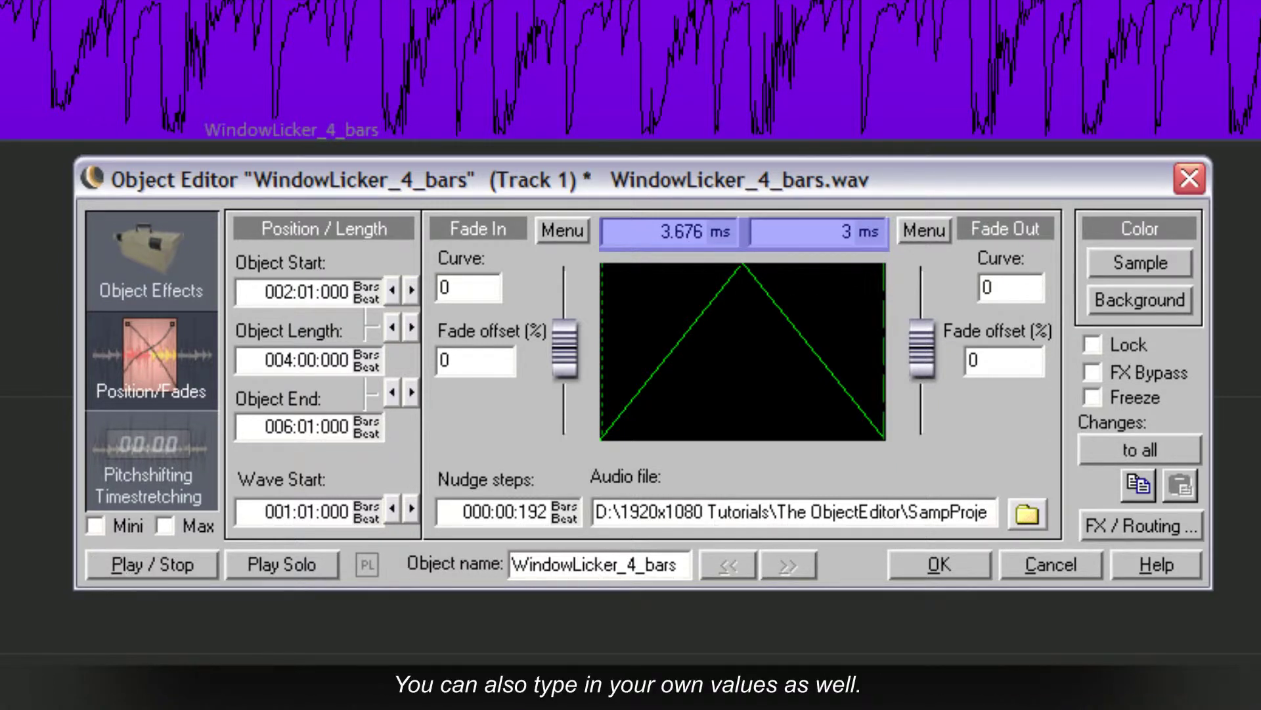
type(".500")
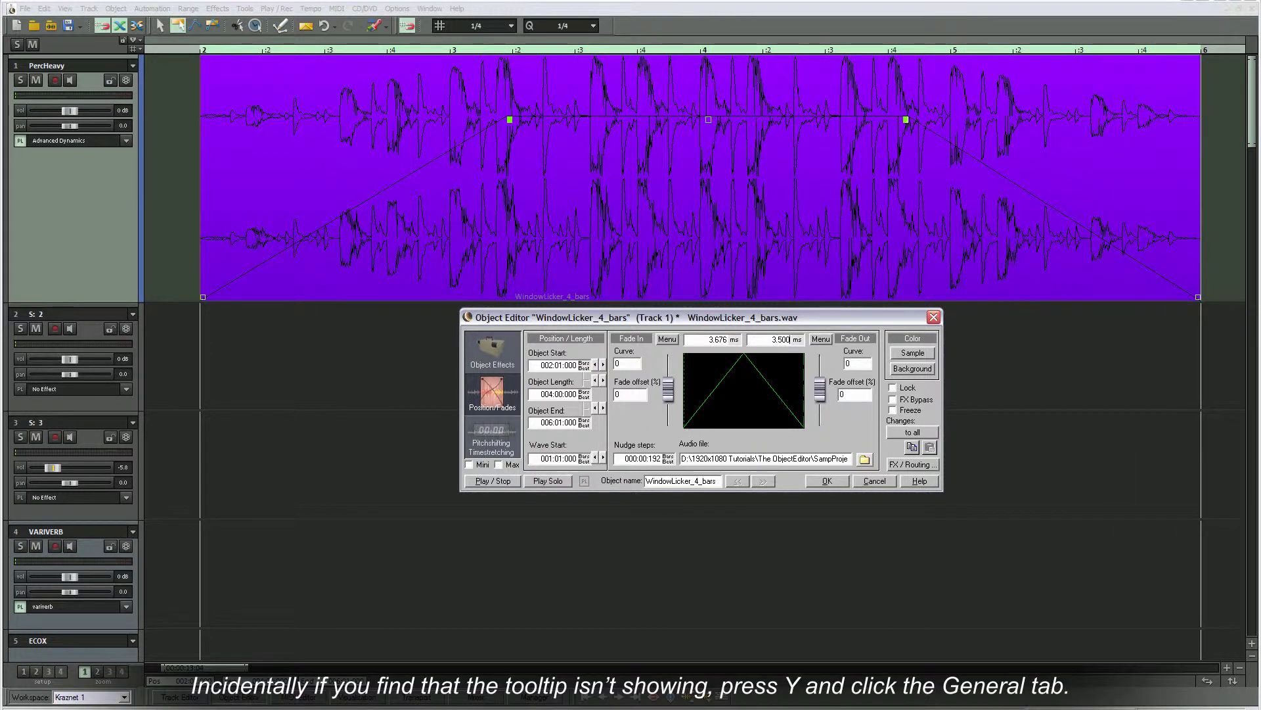
left_click(759, 289)
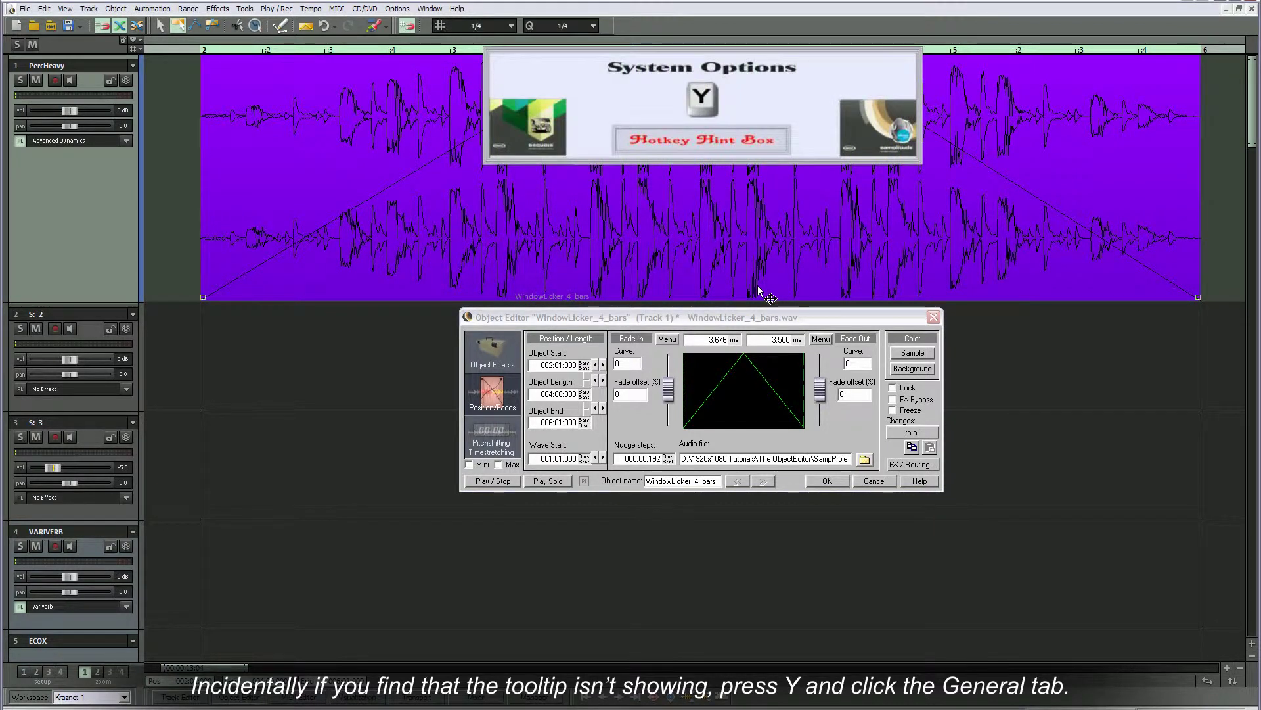
key("y")
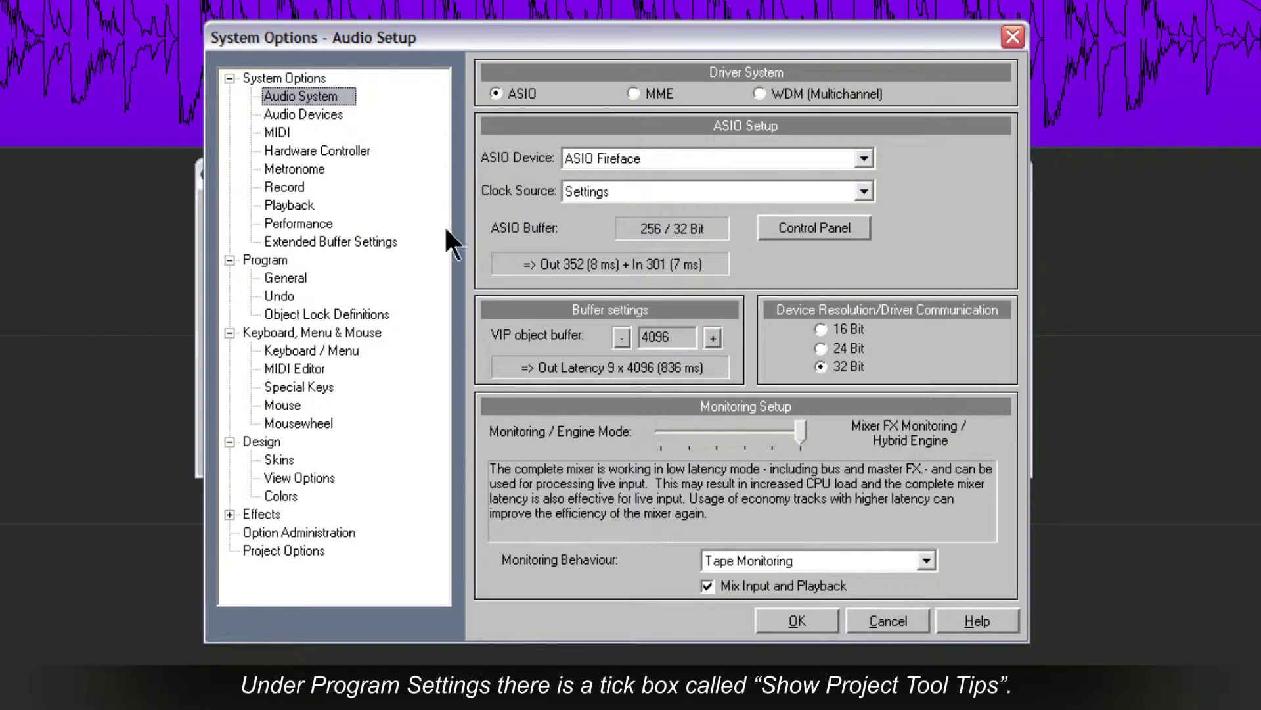
left_click(276, 283)
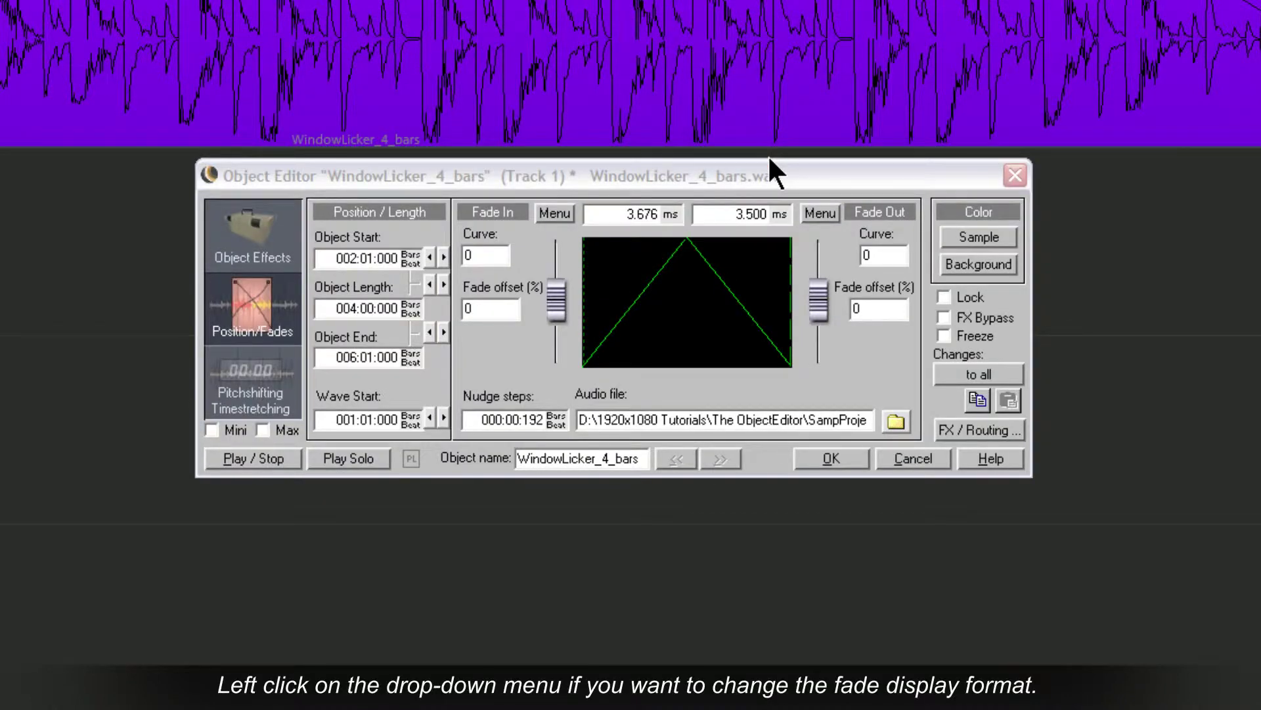
left_click(781, 213)
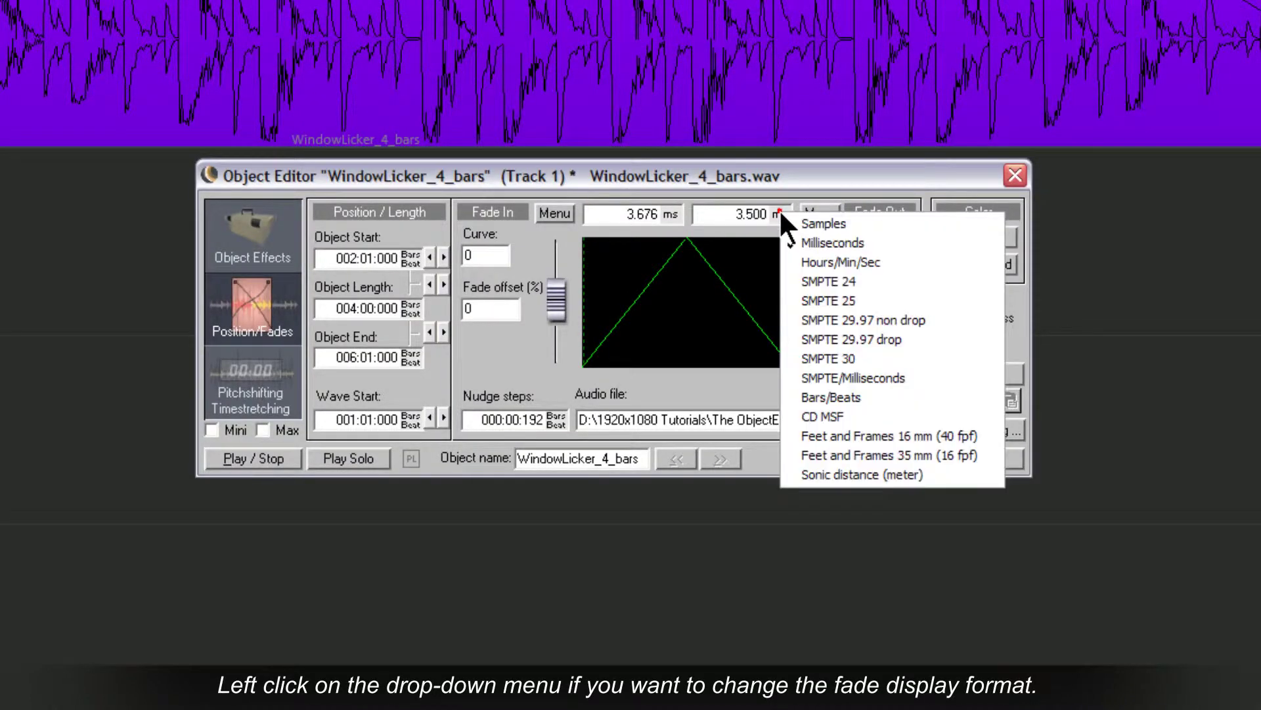
left_click(838, 245)
left_click(666, 209)
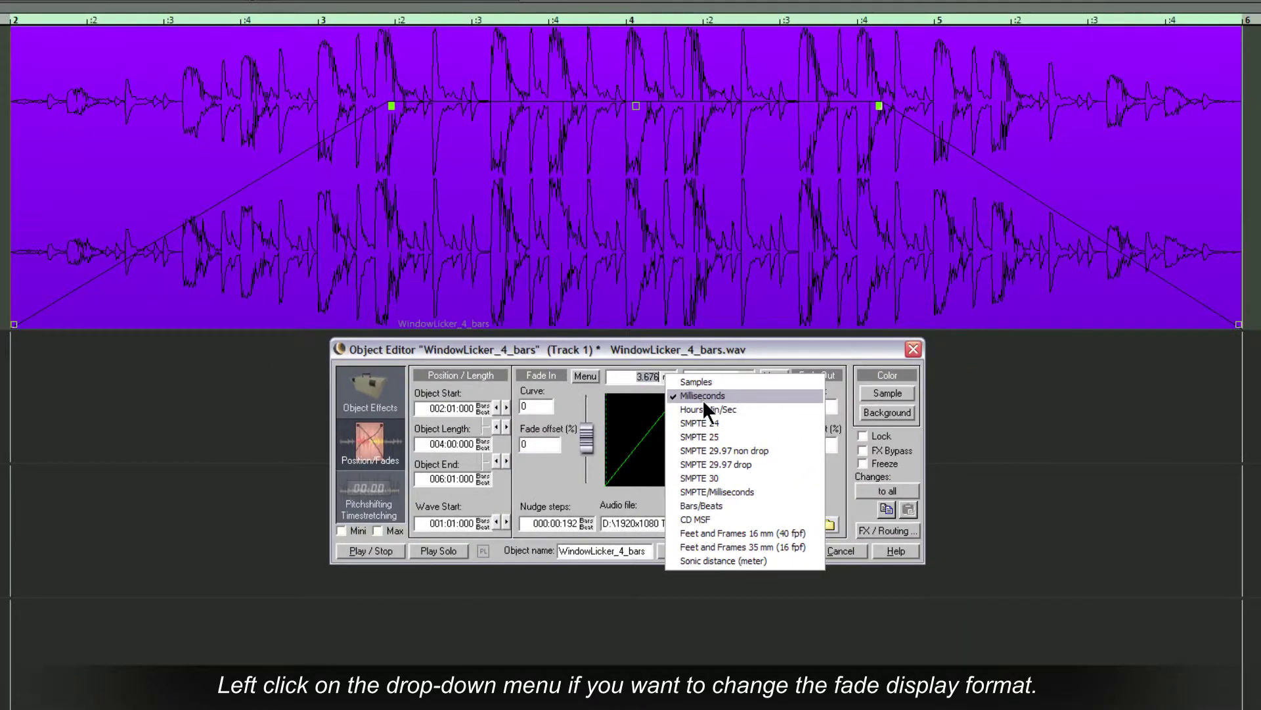
left_click(720, 241)
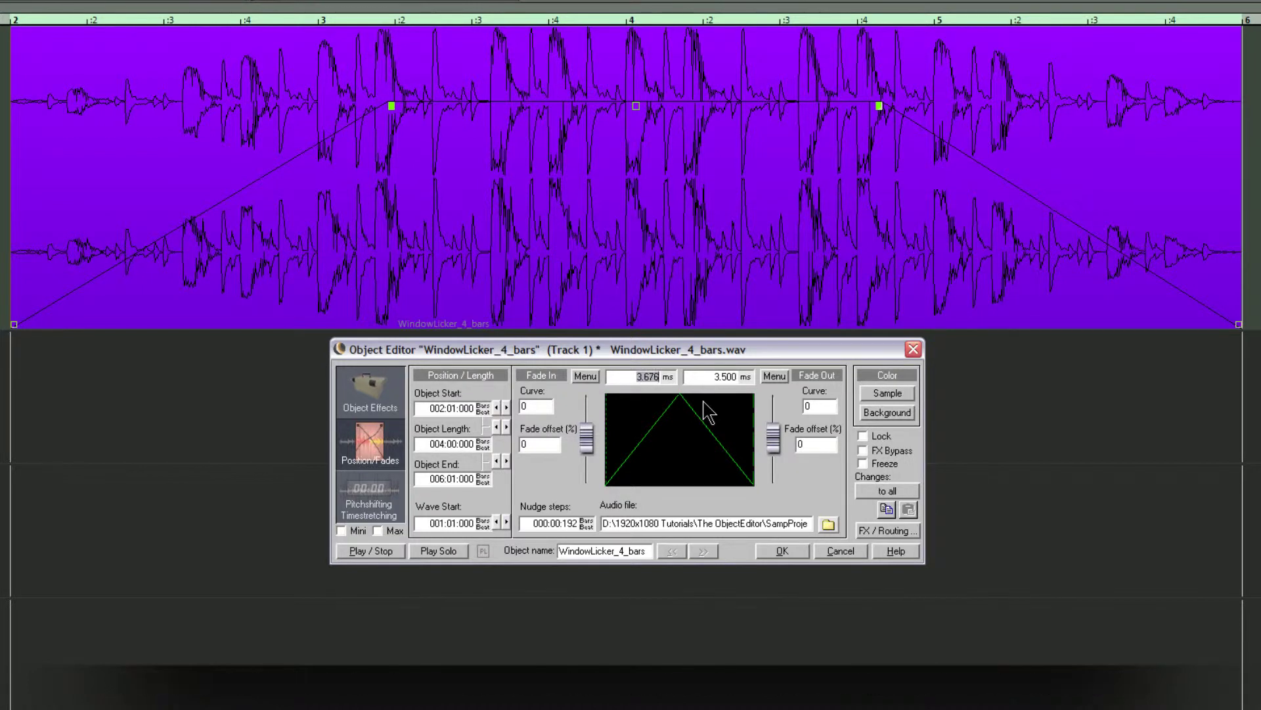
left_click(648, 305)
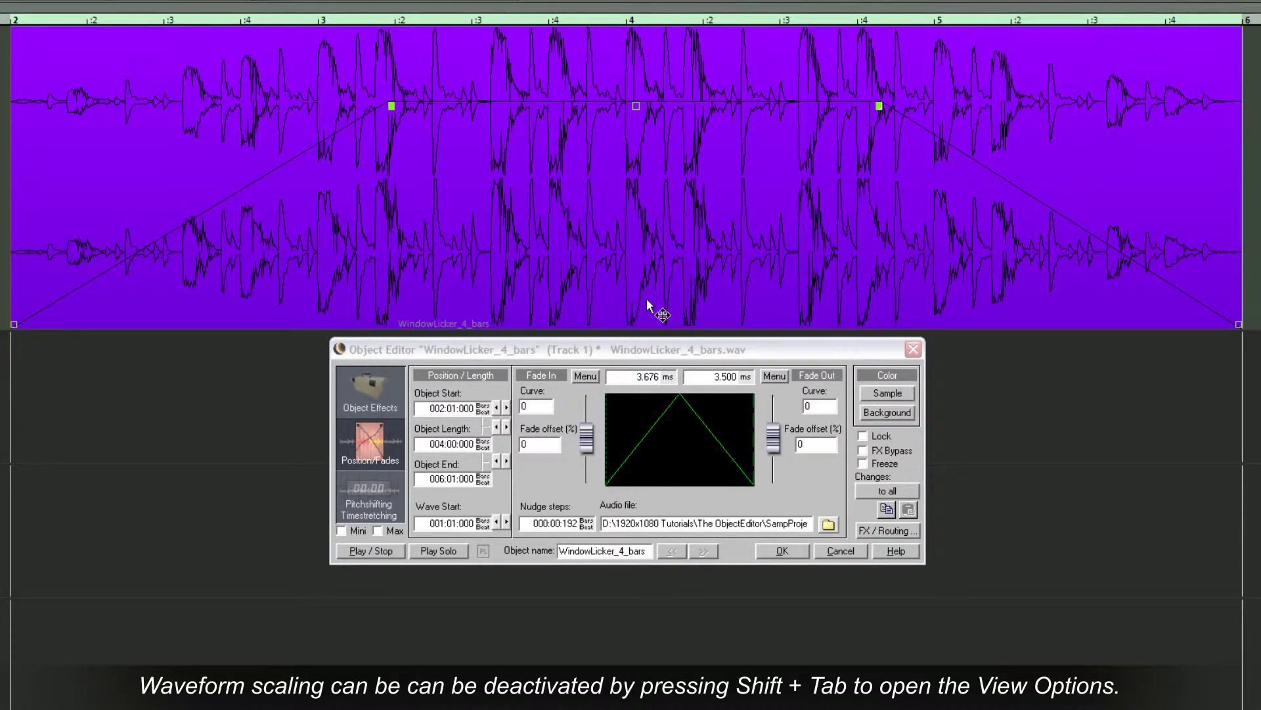
key("shift+Tab")
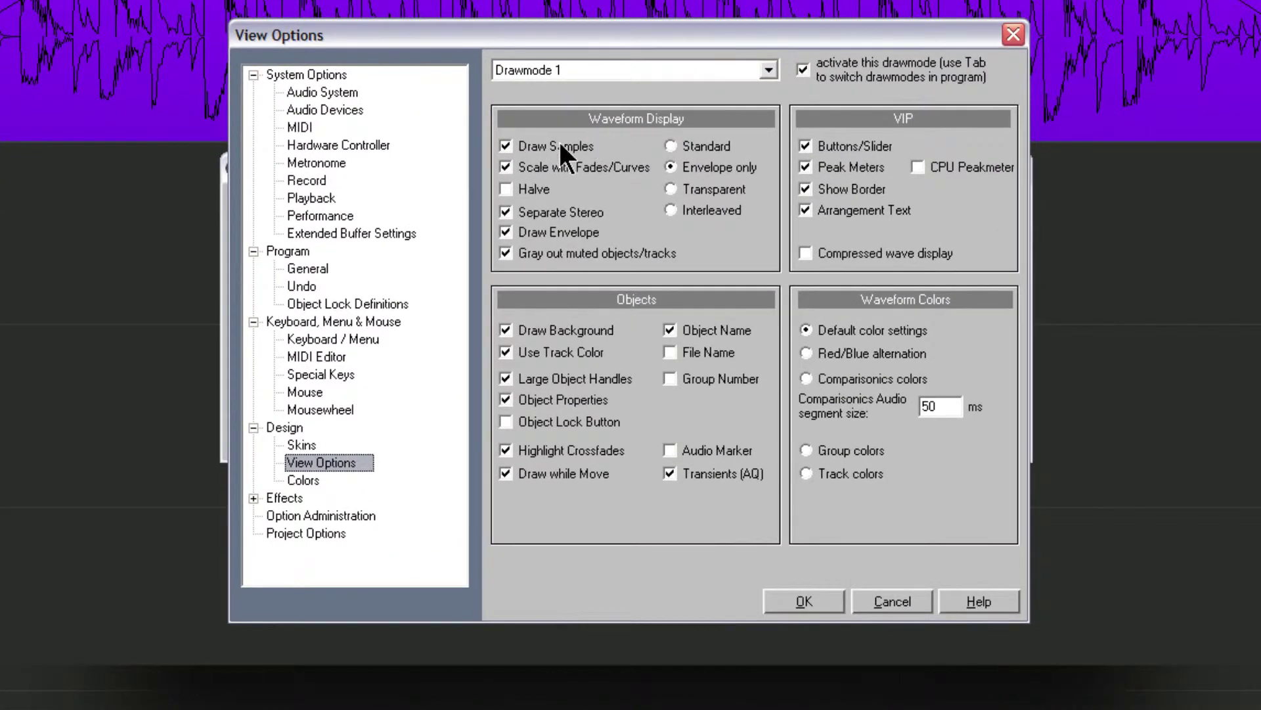
left_click(504, 167)
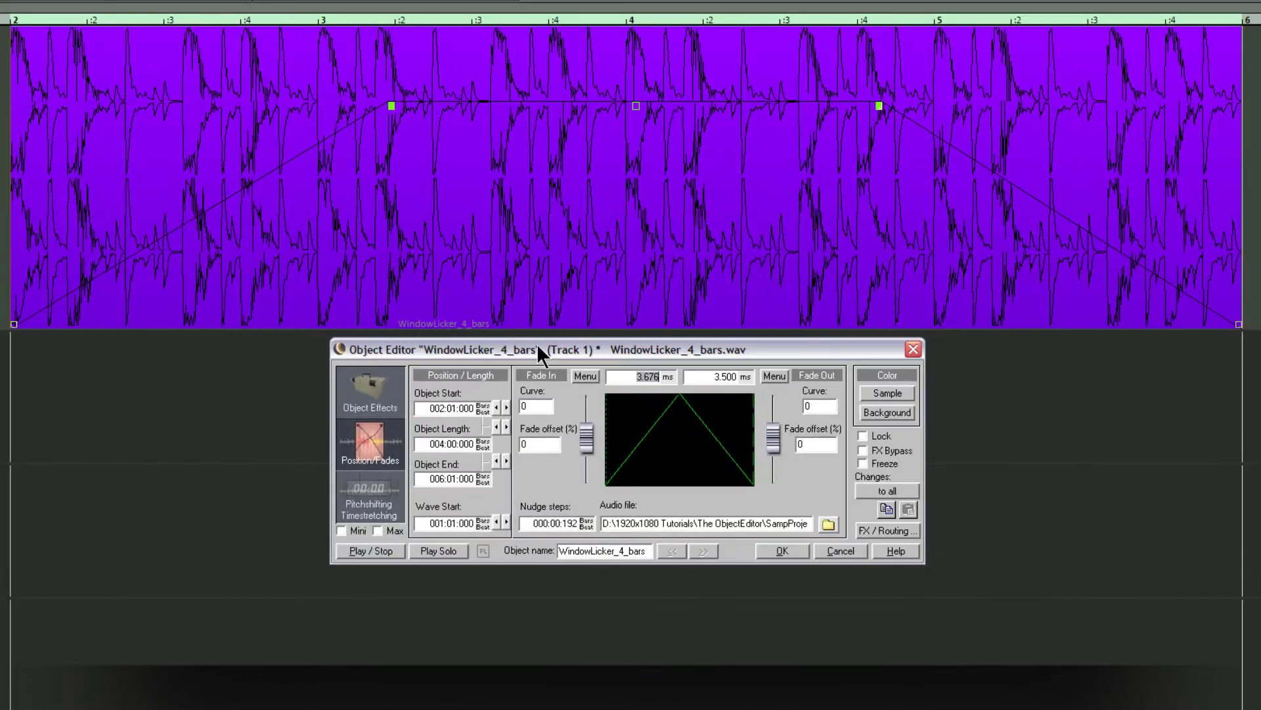
left_click(396, 117)
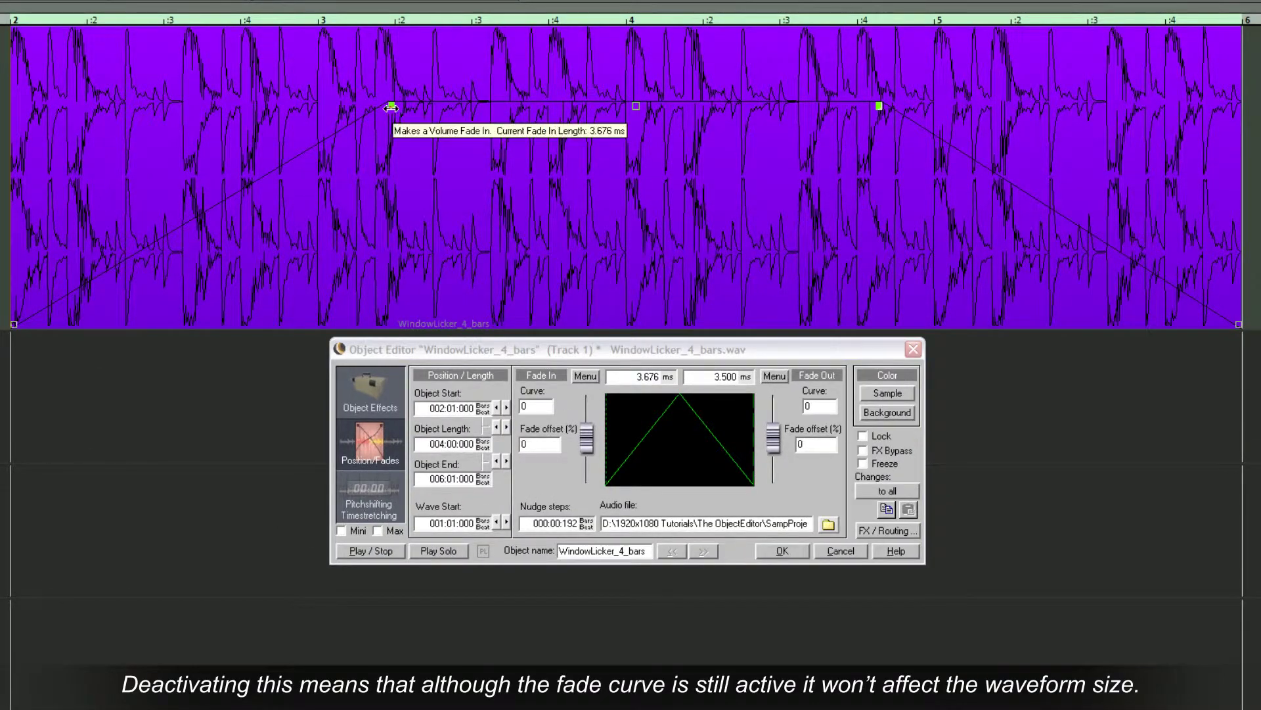
left_click_drag(216, 126, 169, 133)
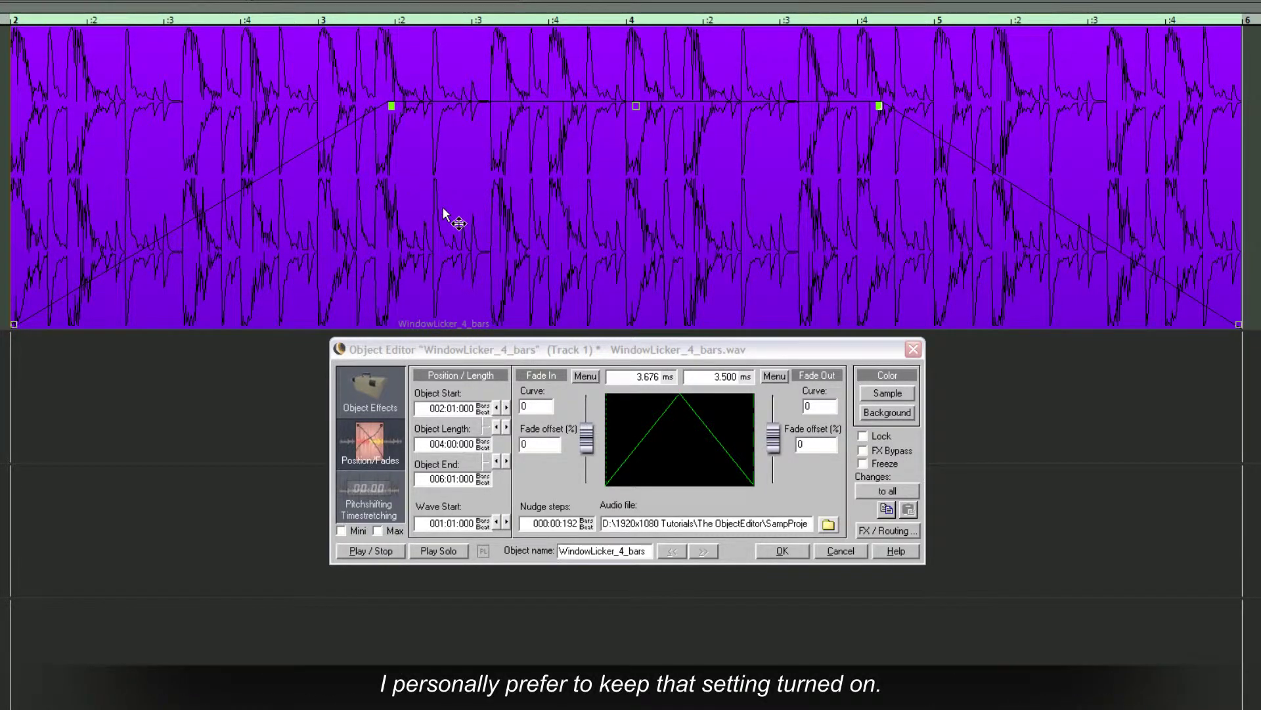
key("shift+y")
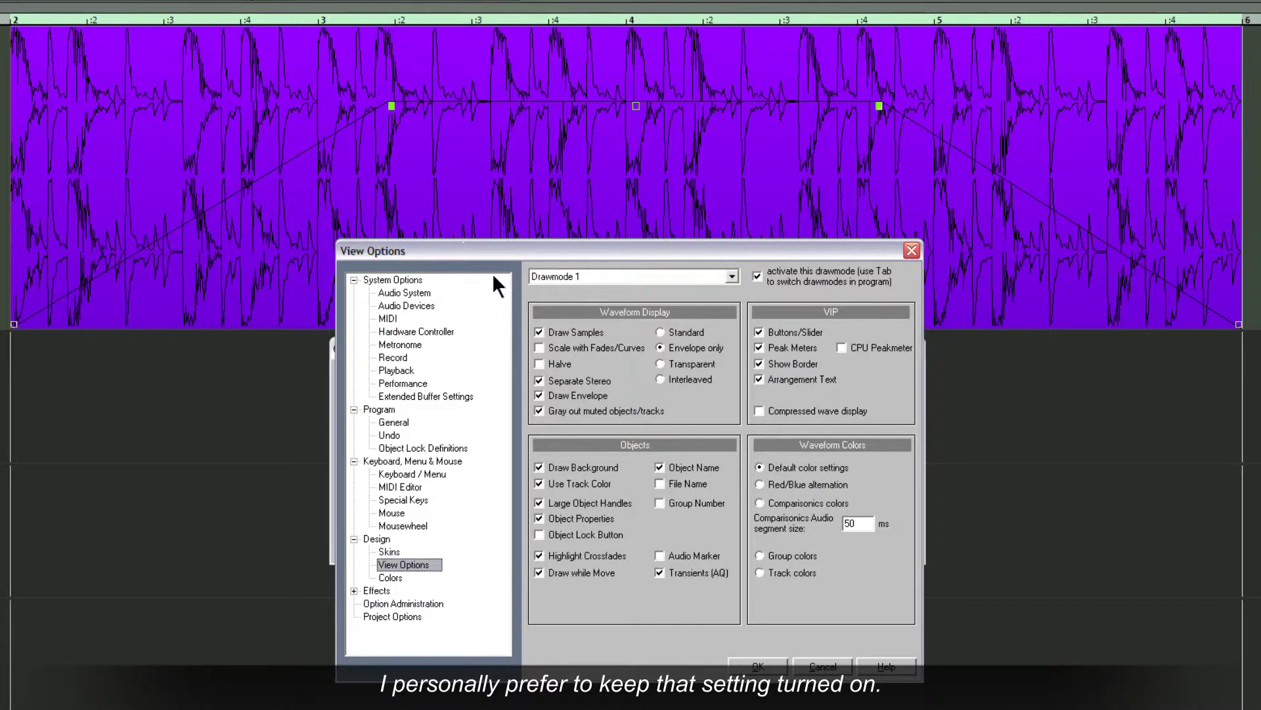
left_click(540, 348)
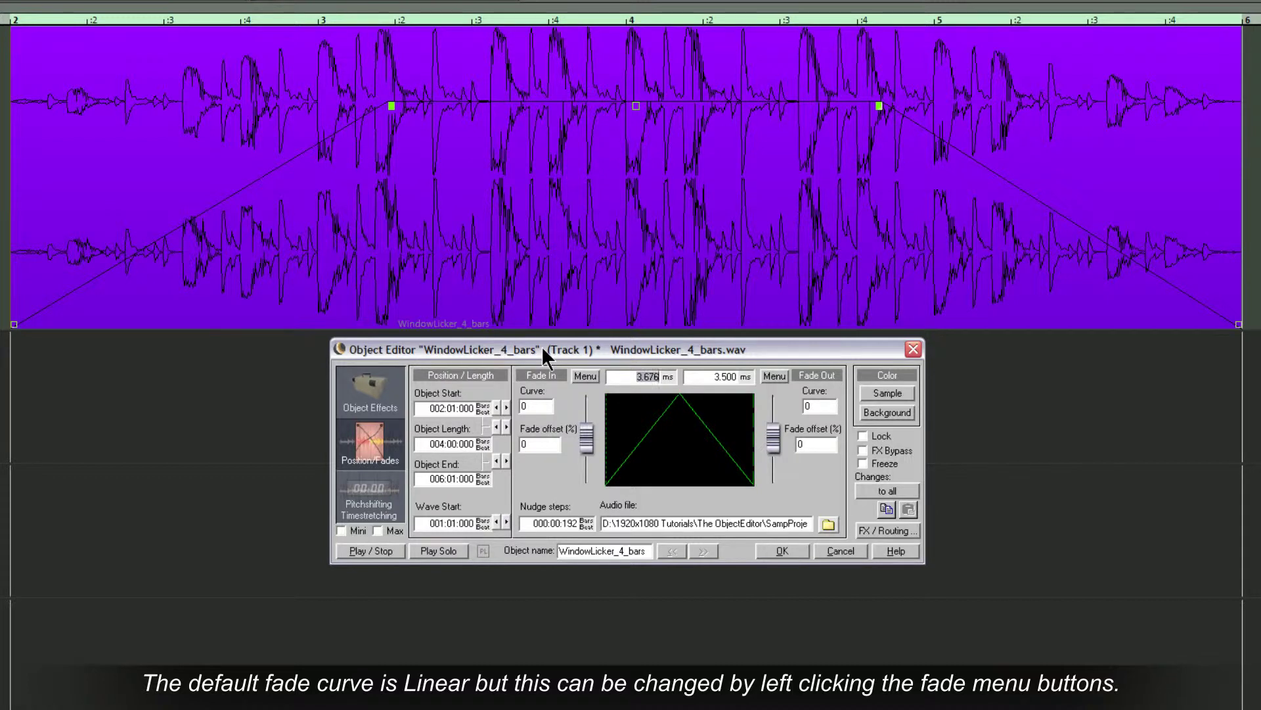
Step: Keep both fade-in and fade-out curves Linear and start playback to hear them
left_click(586, 376)
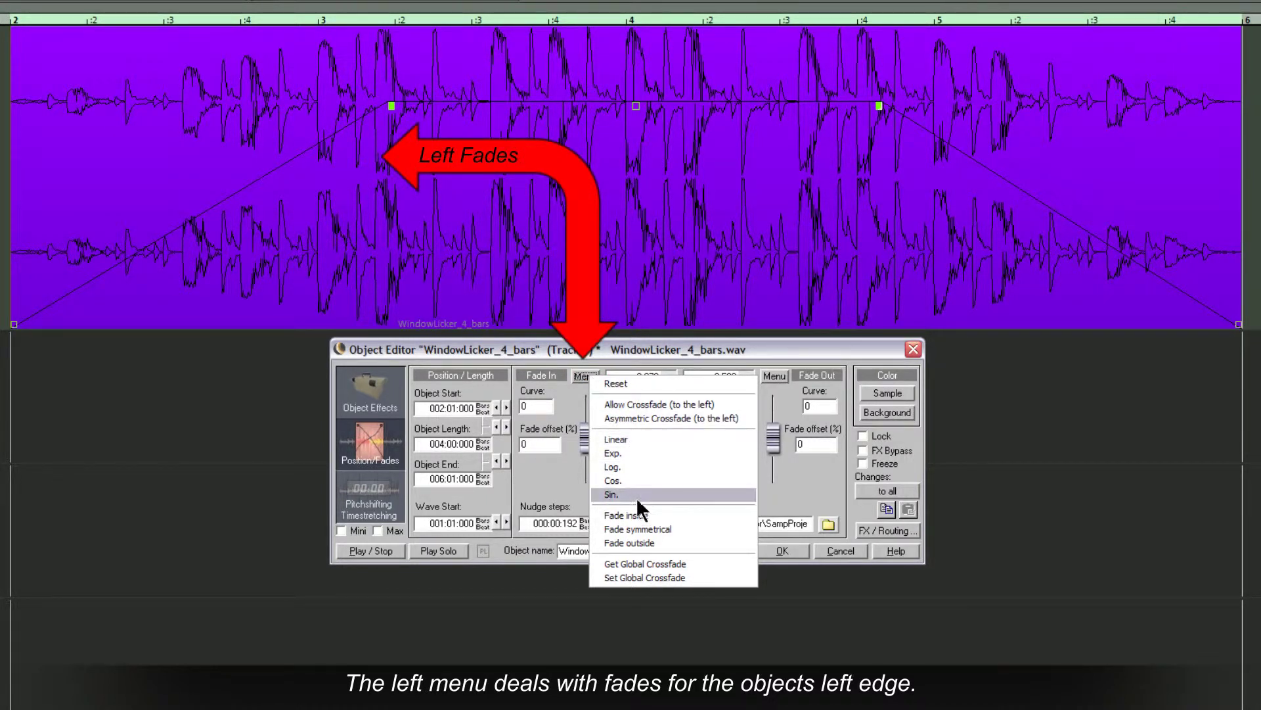
left_click(630, 437)
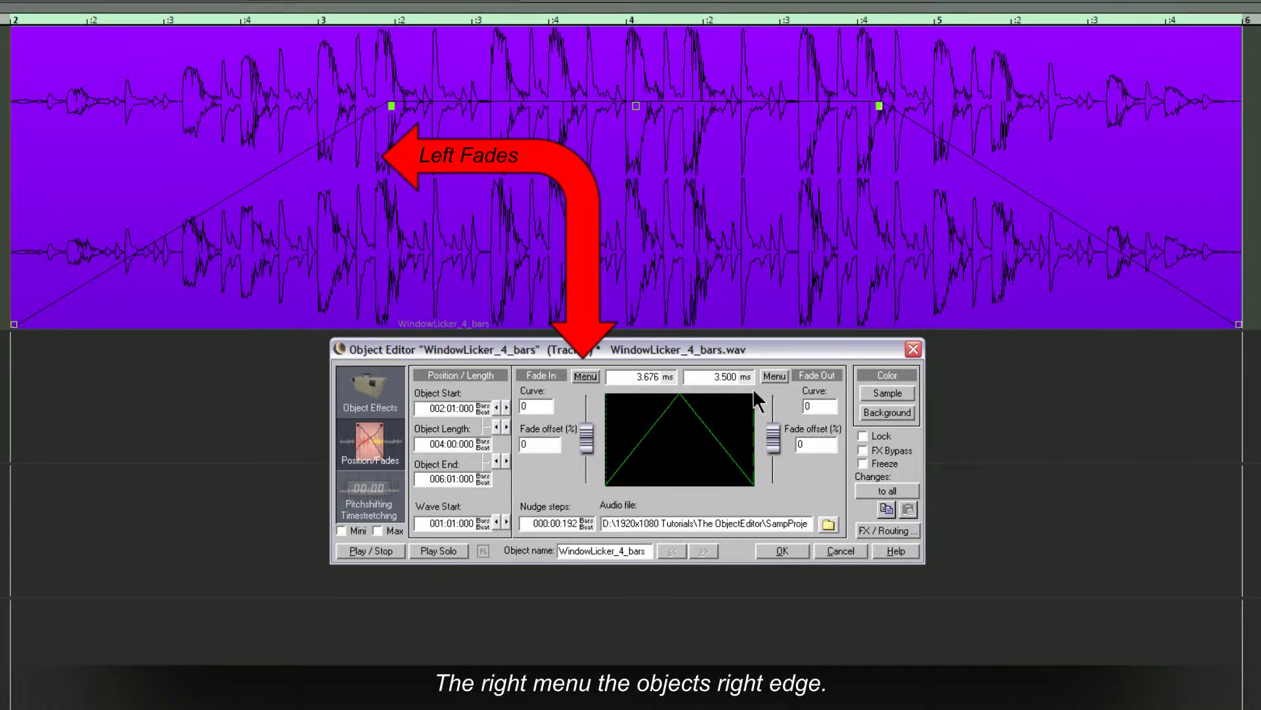
left_click(774, 376)
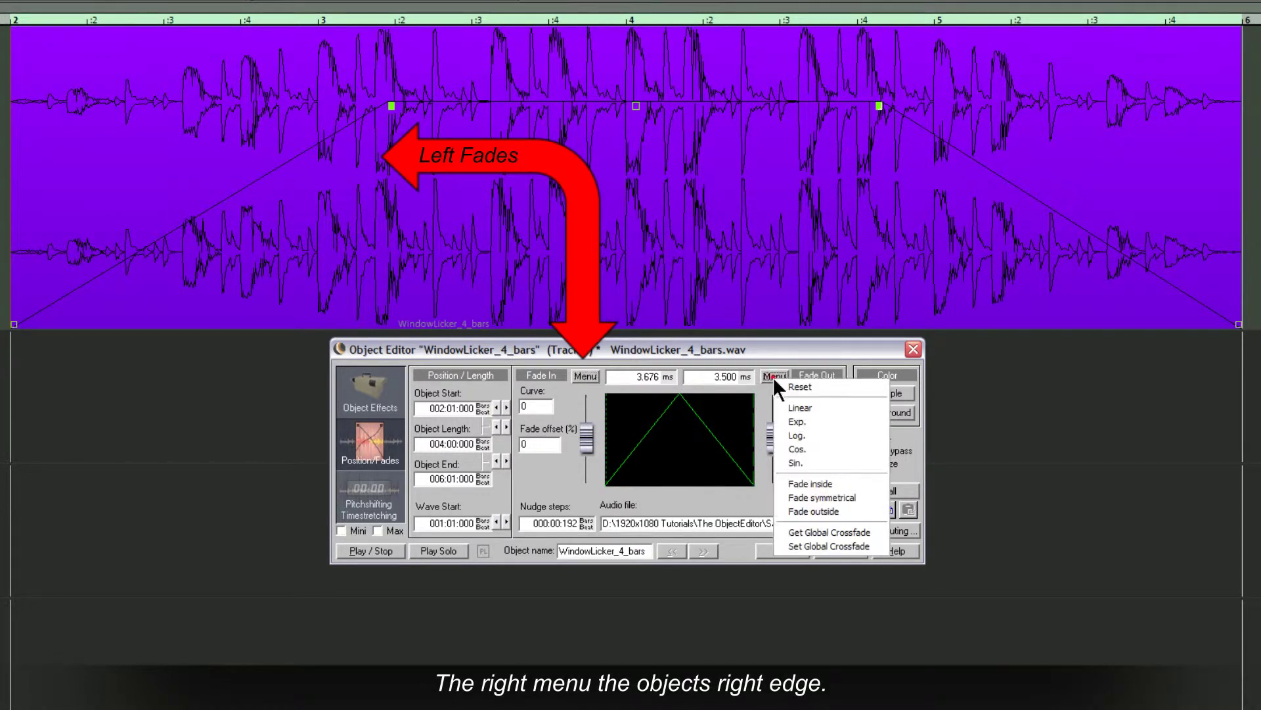
left_click(801, 408)
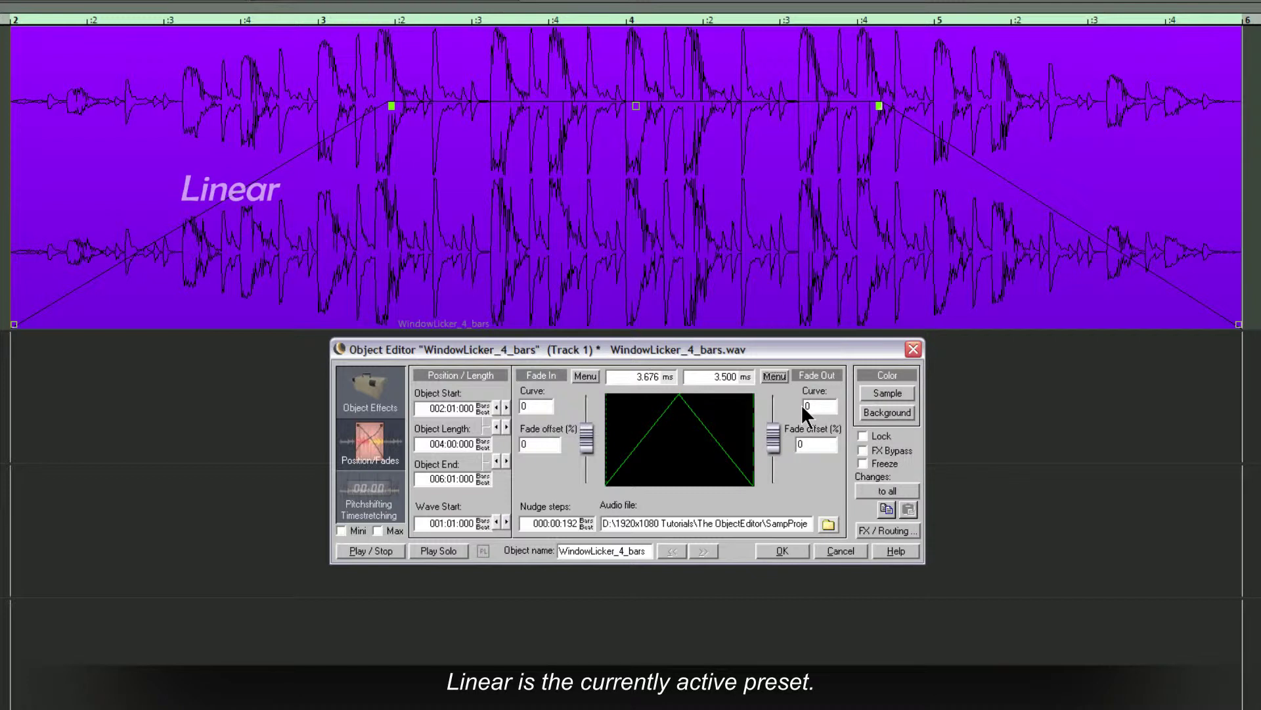
key("space")
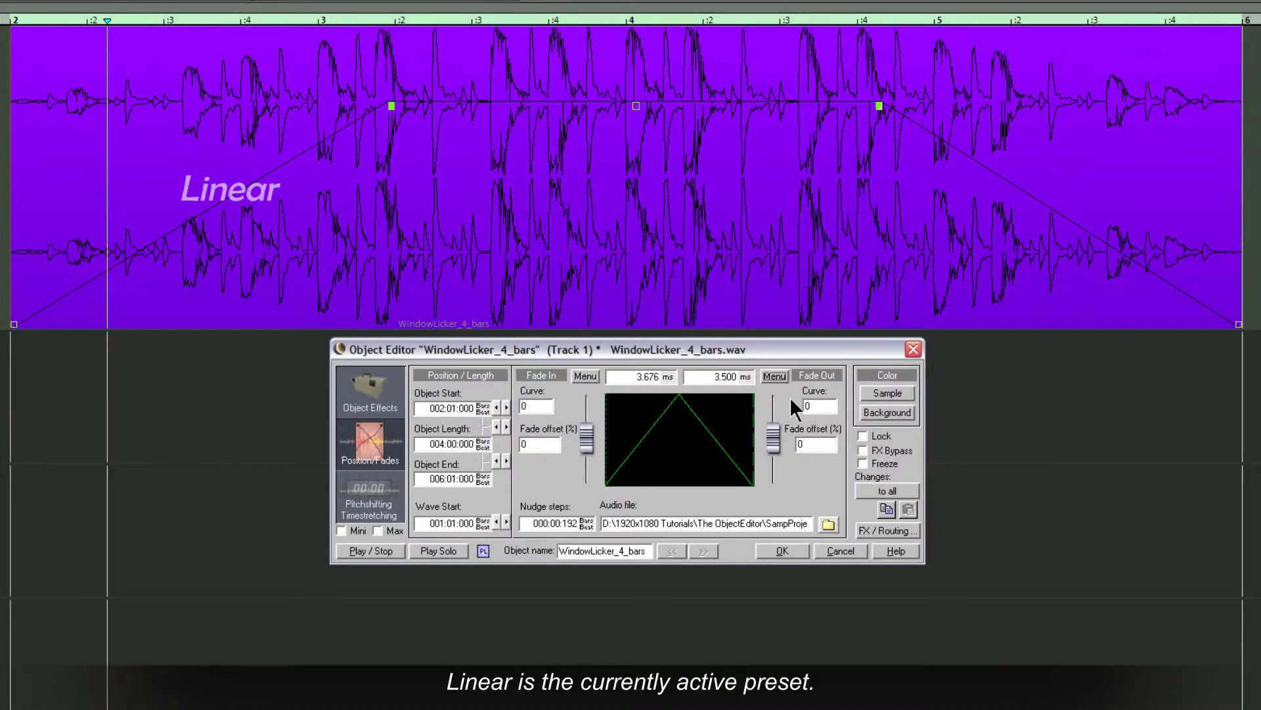
Step: Switch the fade-out to the Exponential preset and the fade-in to Logarithmic
left_click(769, 374)
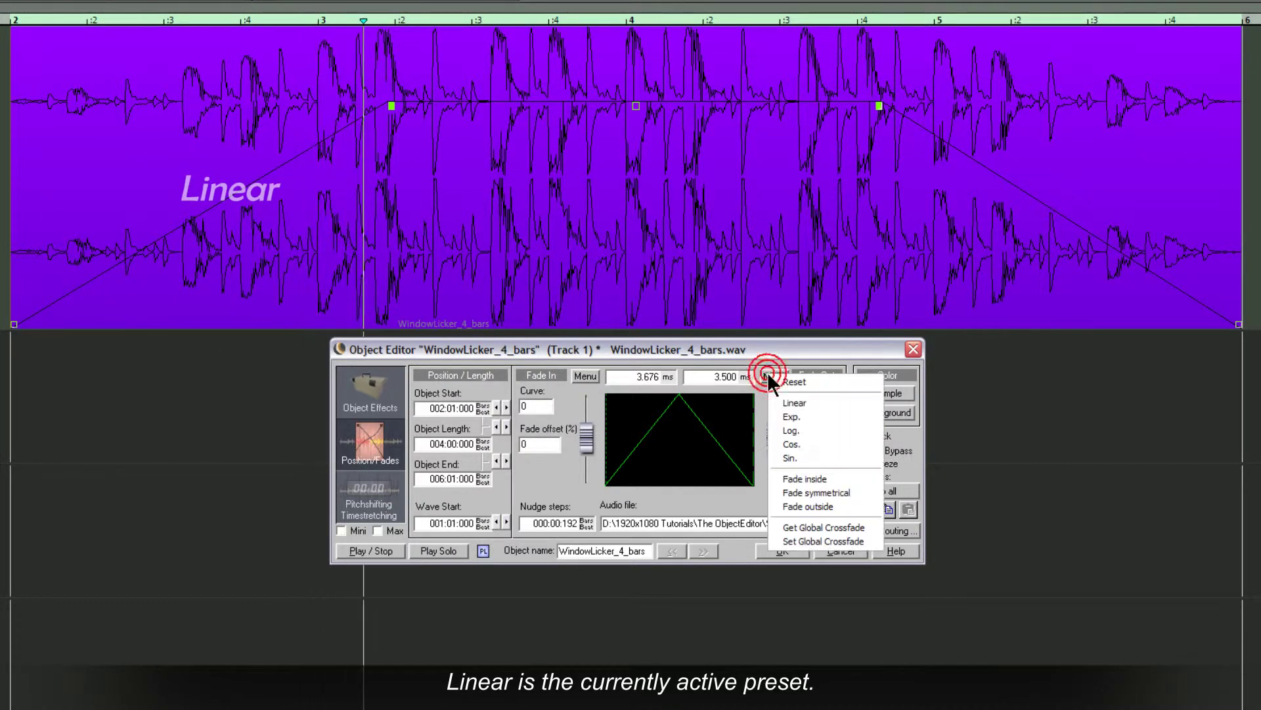
left_click(819, 418)
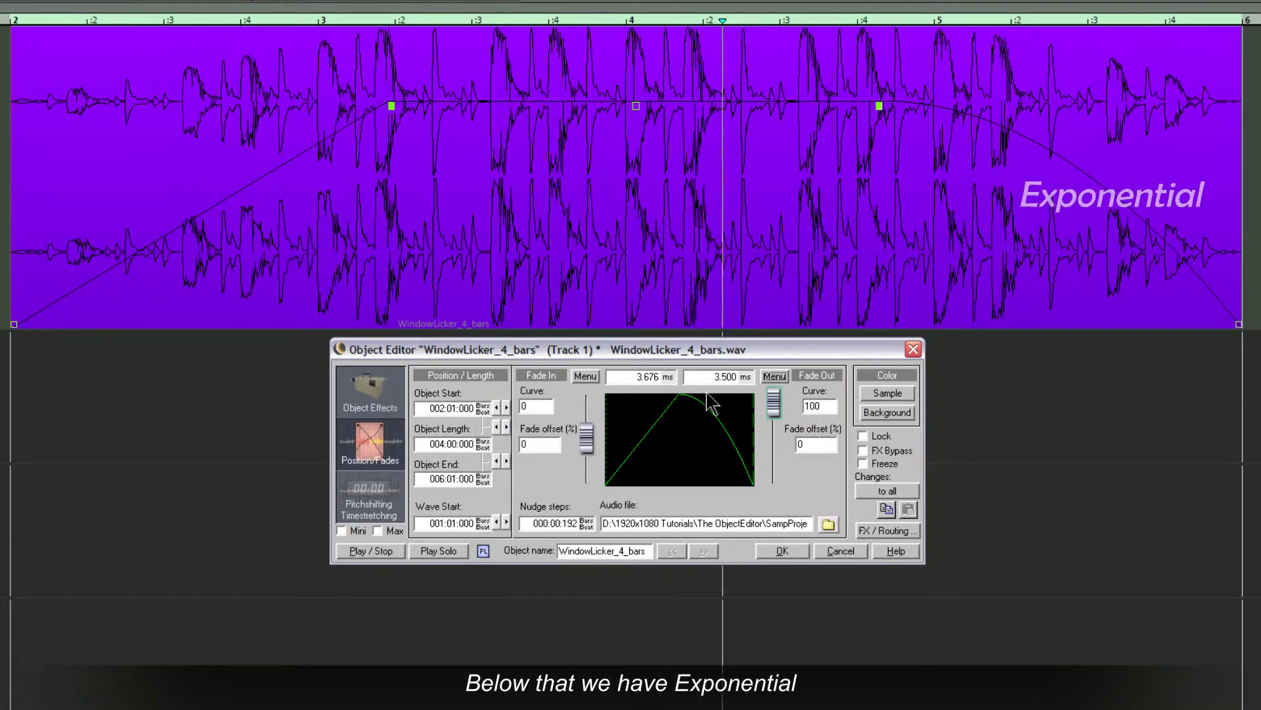
left_click(595, 374)
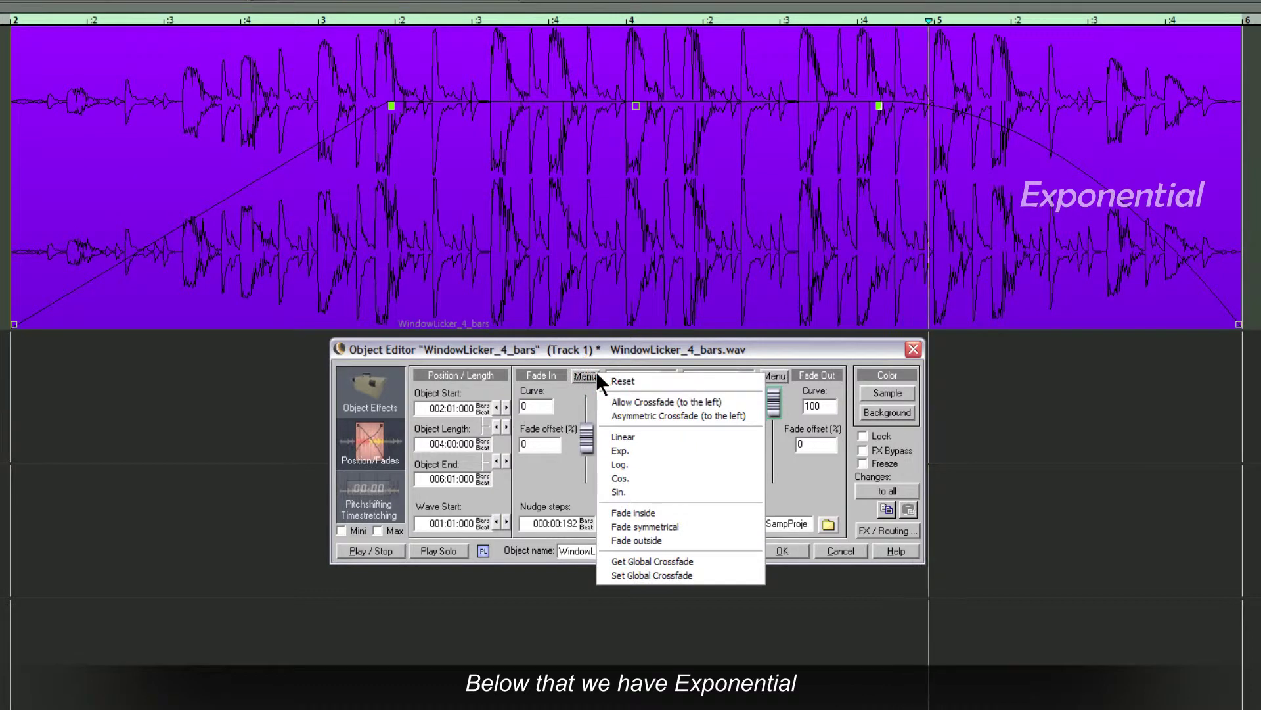
left_click(645, 463)
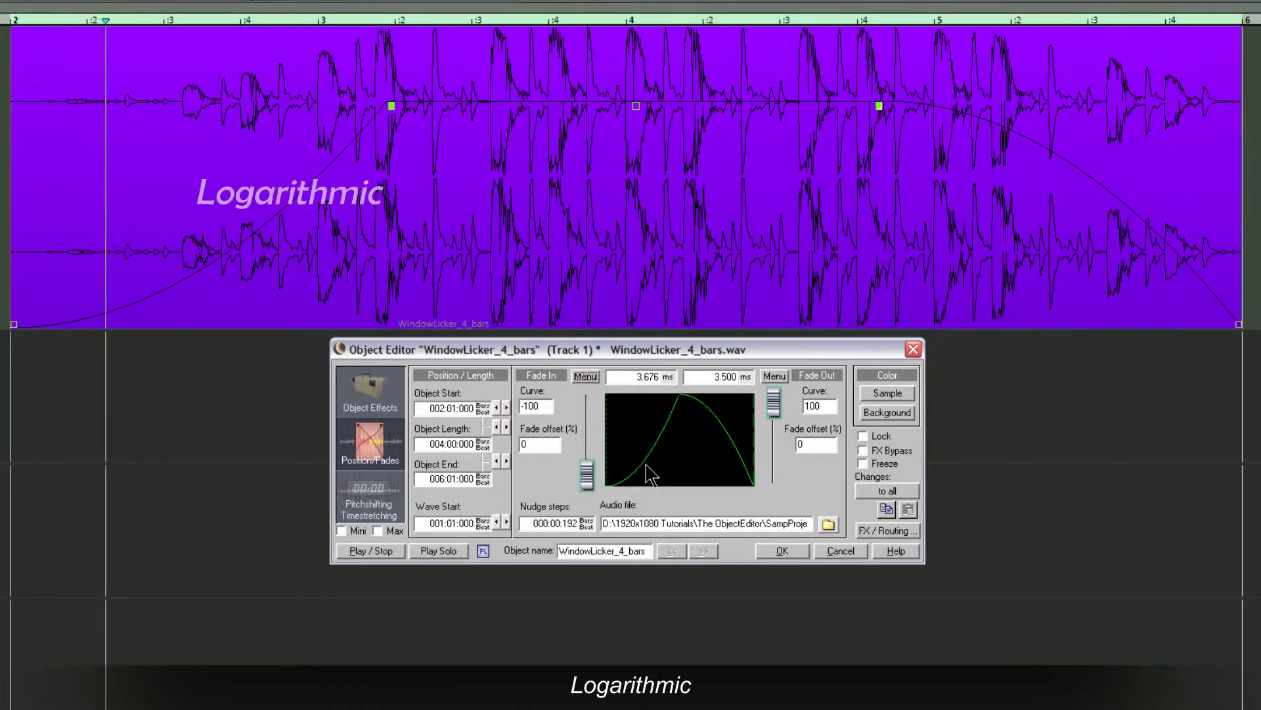
Step: Change the fade-out to the Cosine preset and the fade-in to Sine
left_click(773, 377)
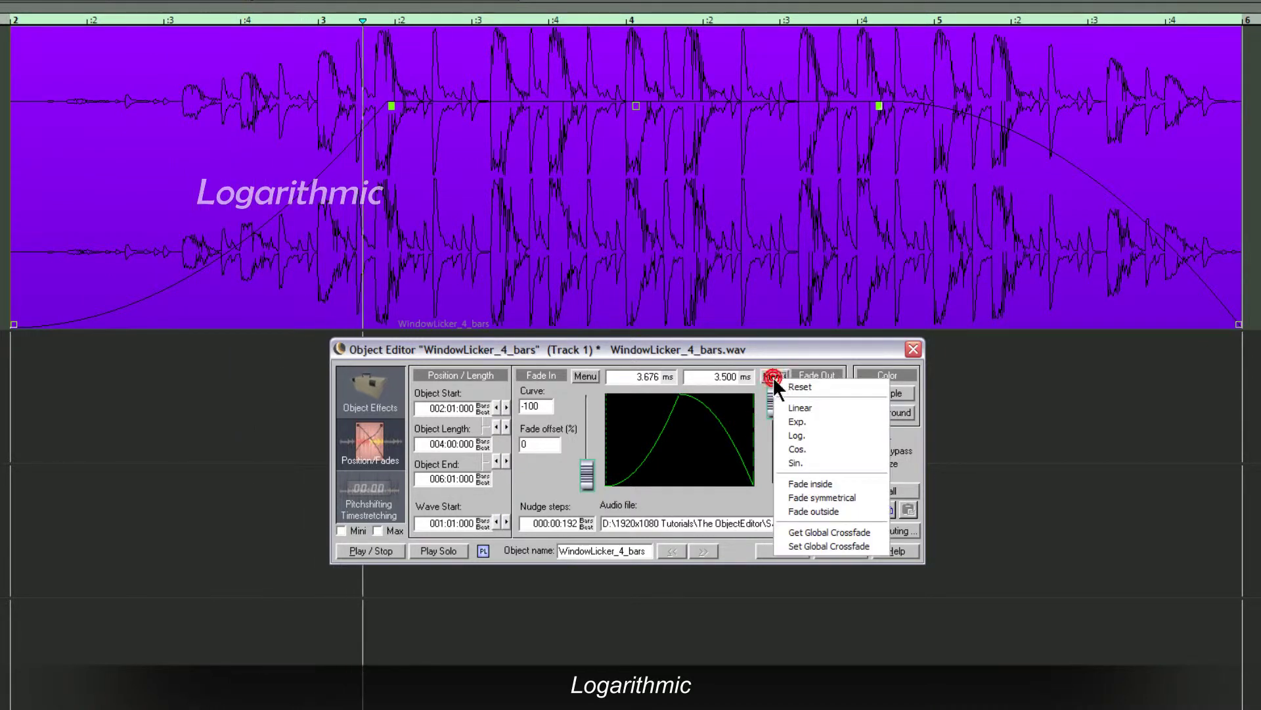
left_click(797, 451)
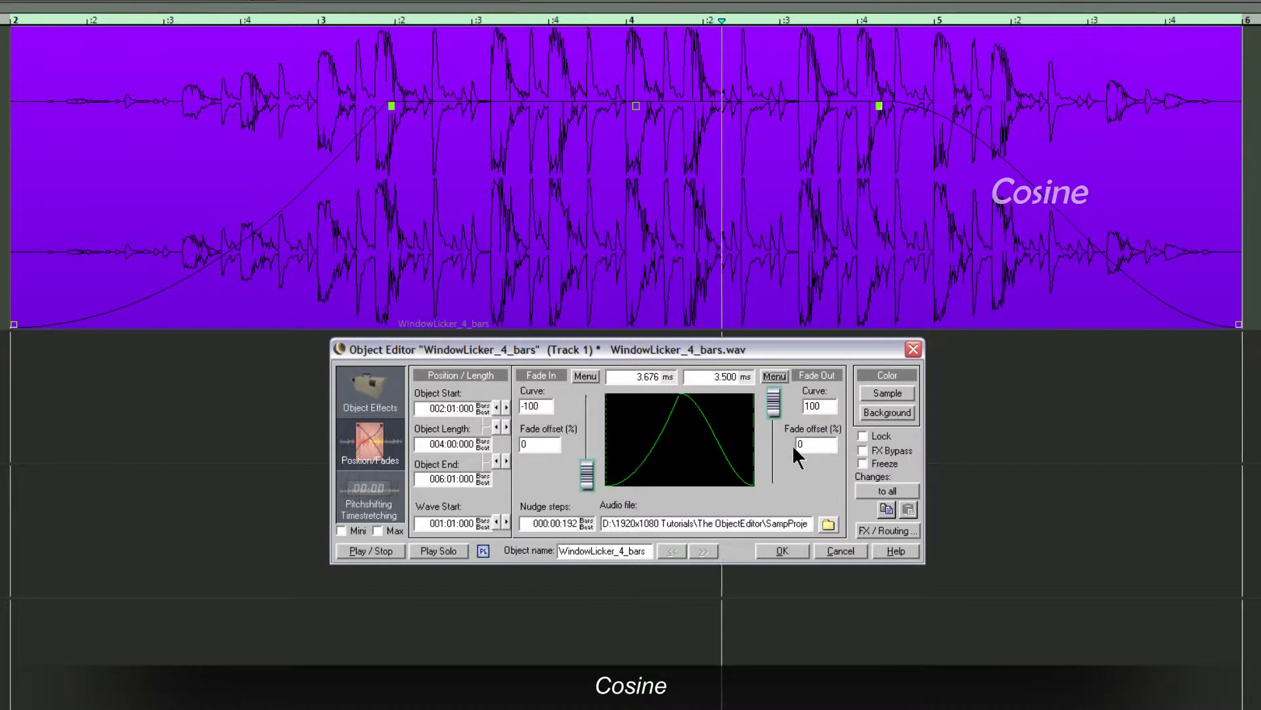
left_click(590, 372)
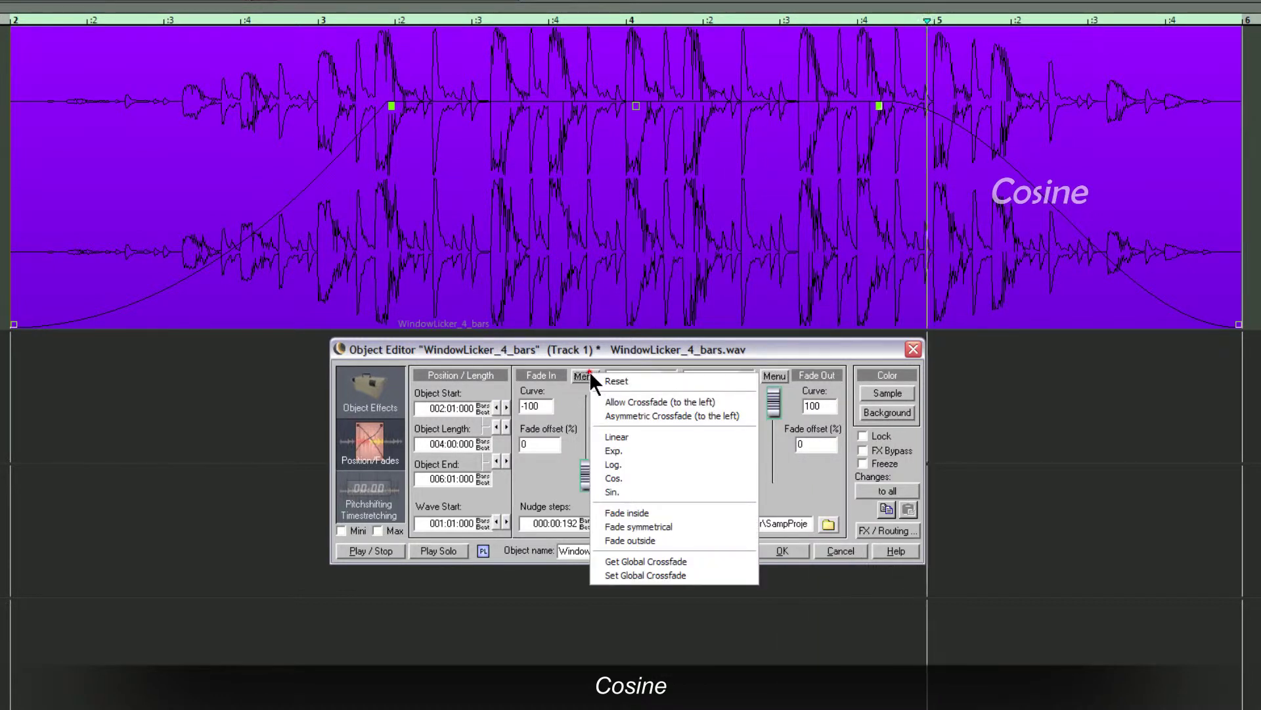
left_click(622, 490)
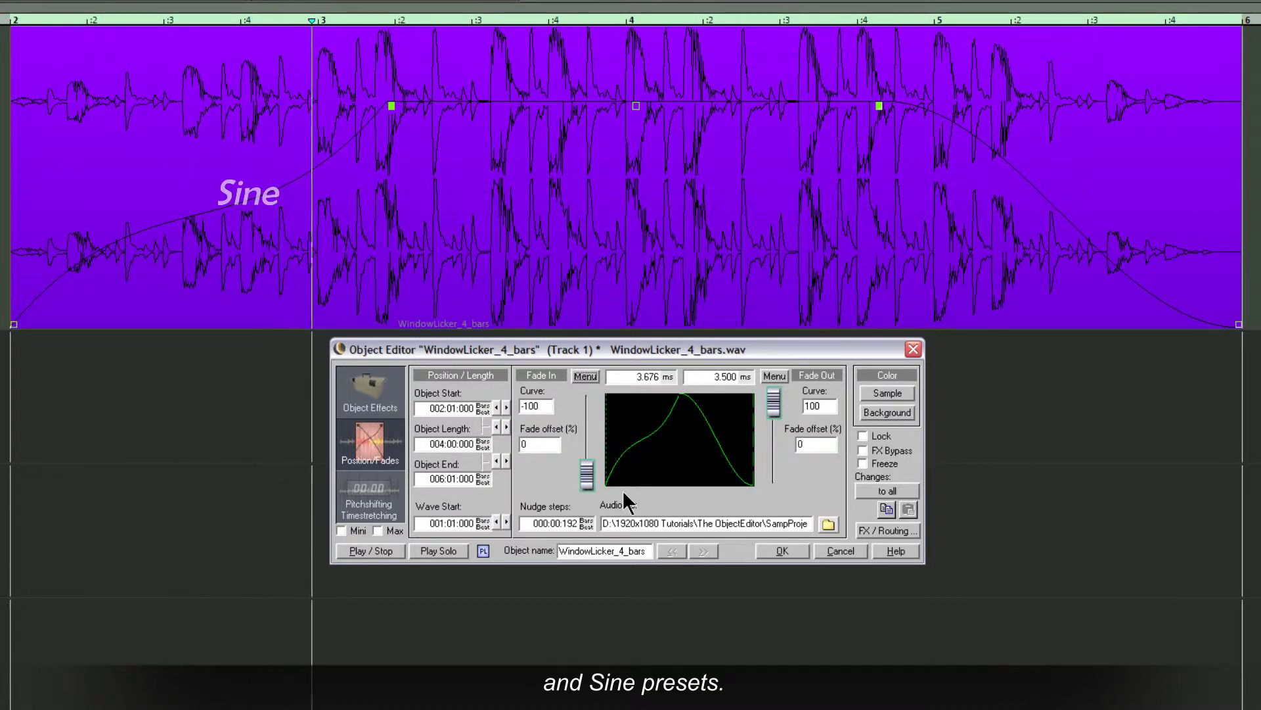
Step: Drag both curve faders, then set the fade-in curve to -70 and nudge it down to -73
left_click_drag(770, 406, 774, 456)
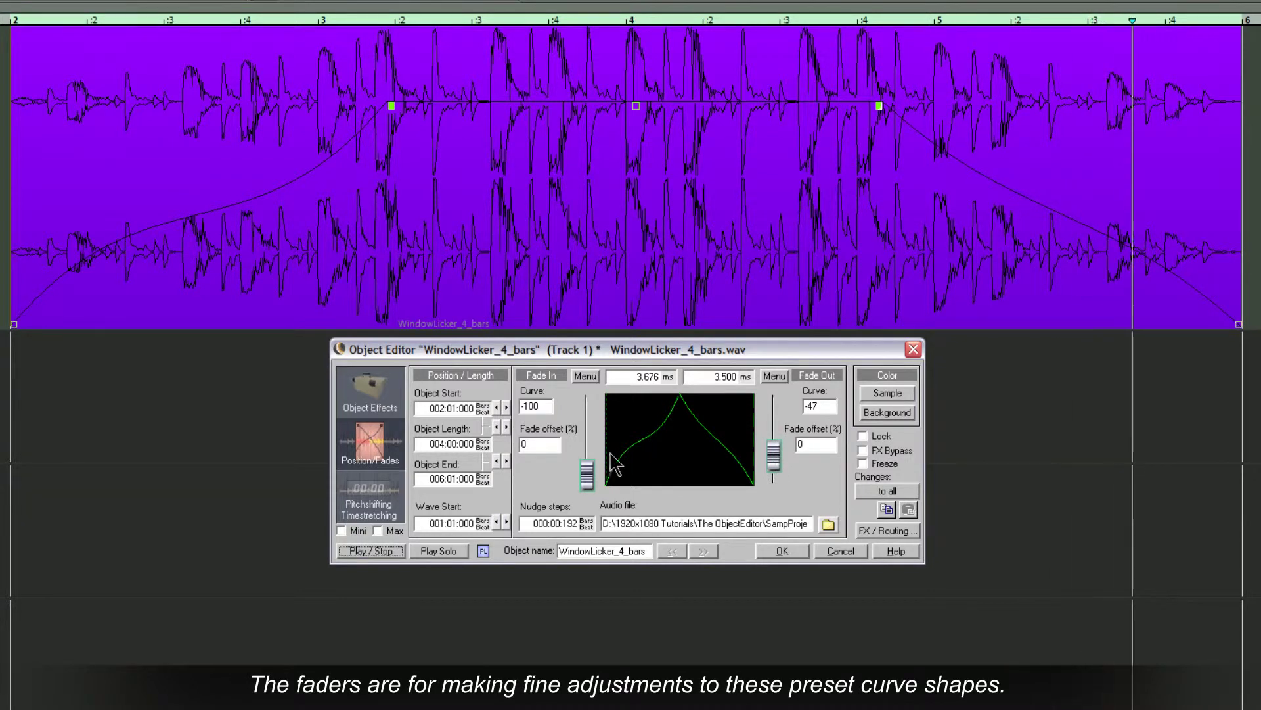
mouse_move(586, 470)
left_mouse_down()
mouse_move(587, 409)
mouse_move(588, 453)
left_mouse_up()
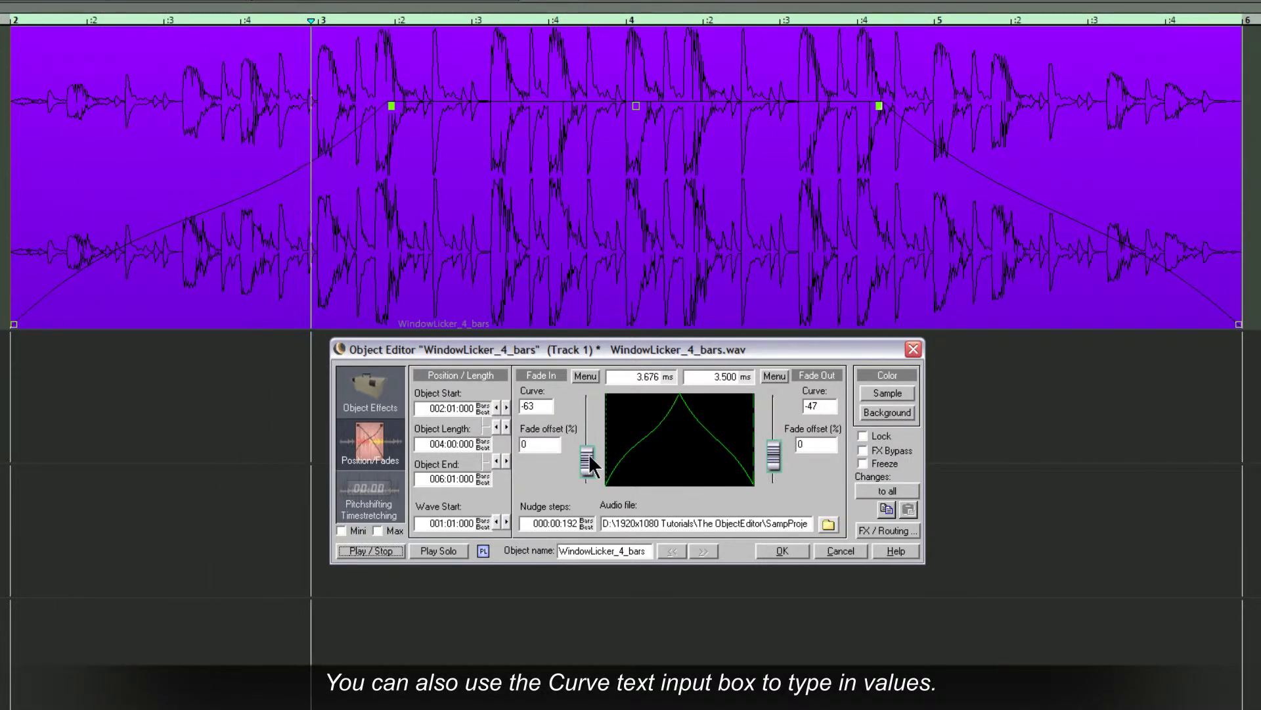
left_click(531, 404)
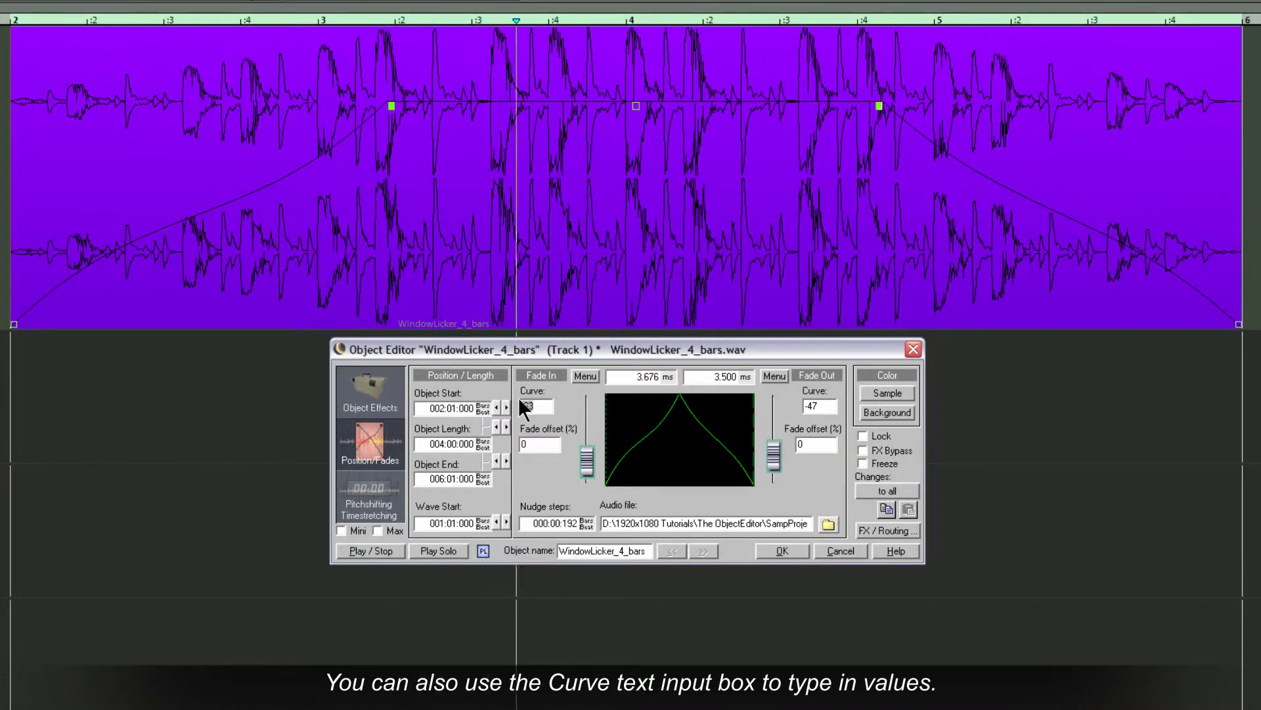
type("-")
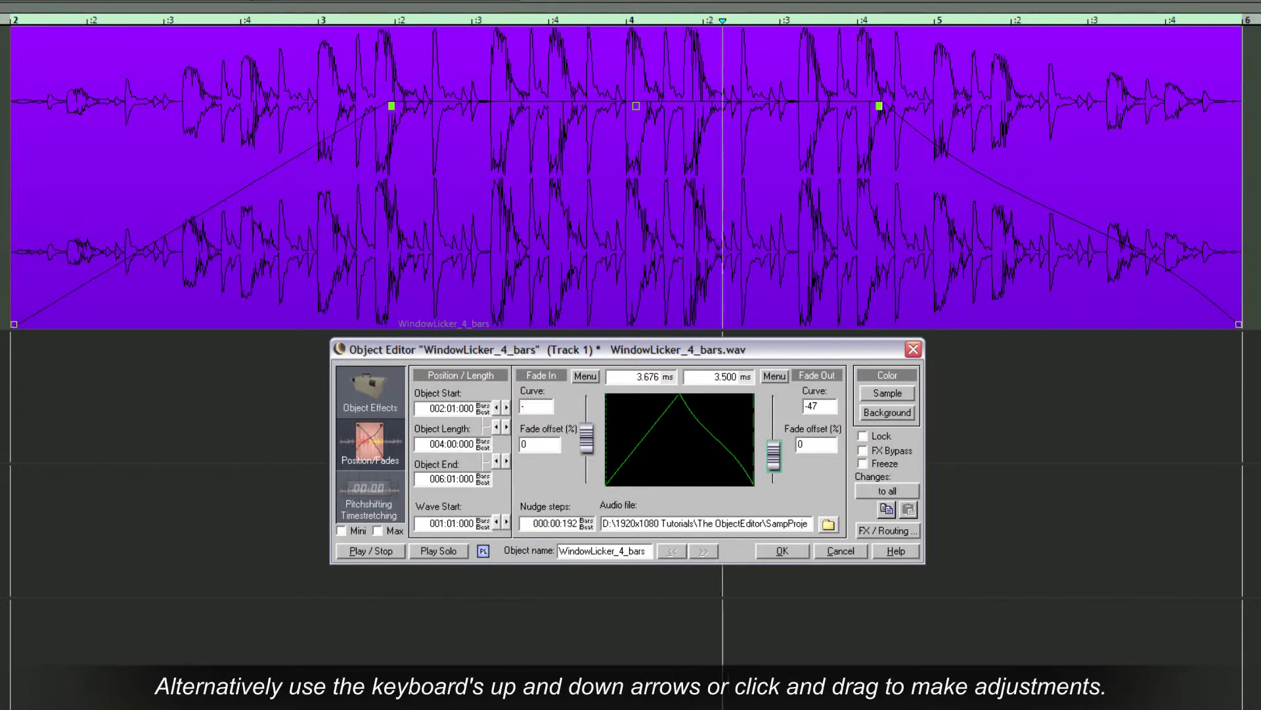
type("70")
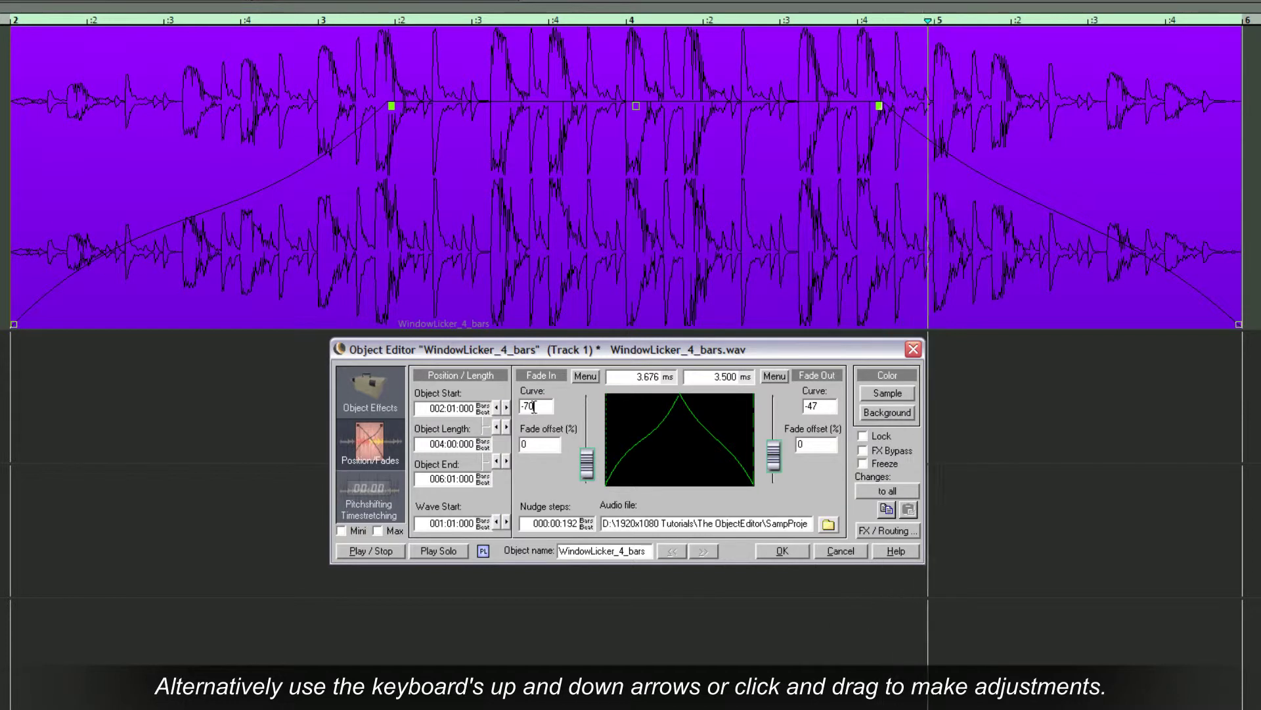
key("Down")
key("Down")
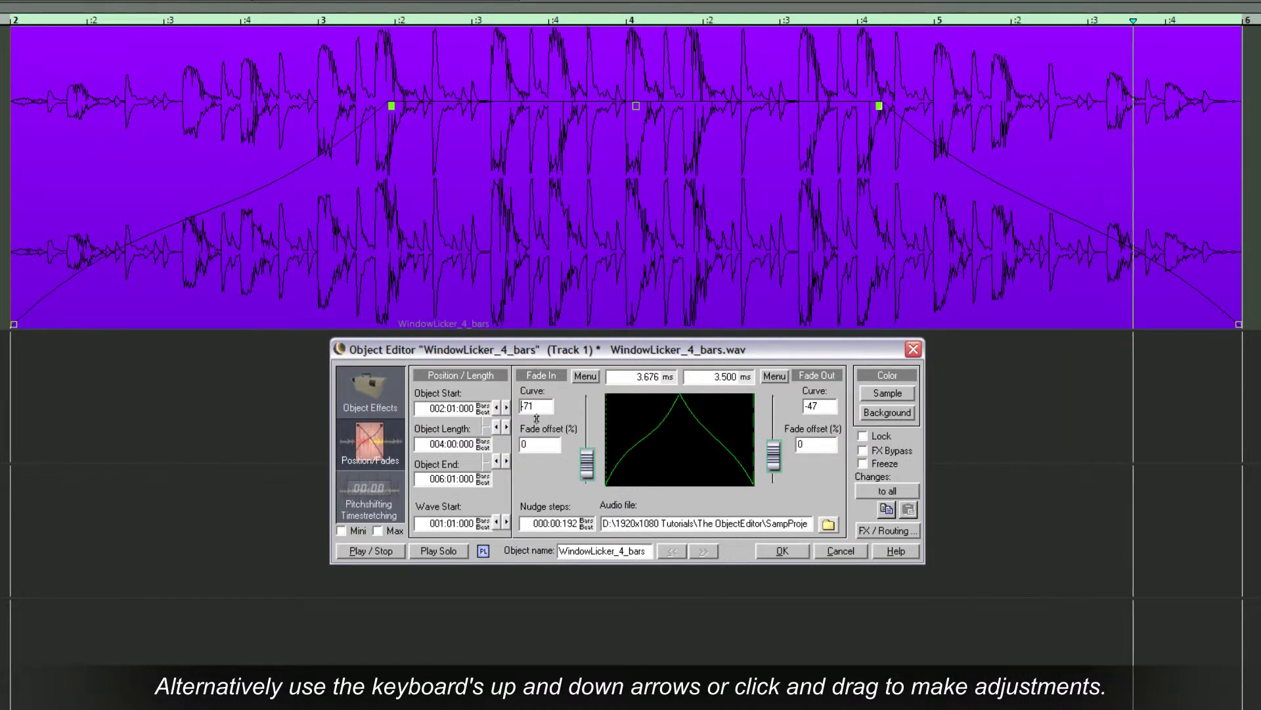
key("Down")
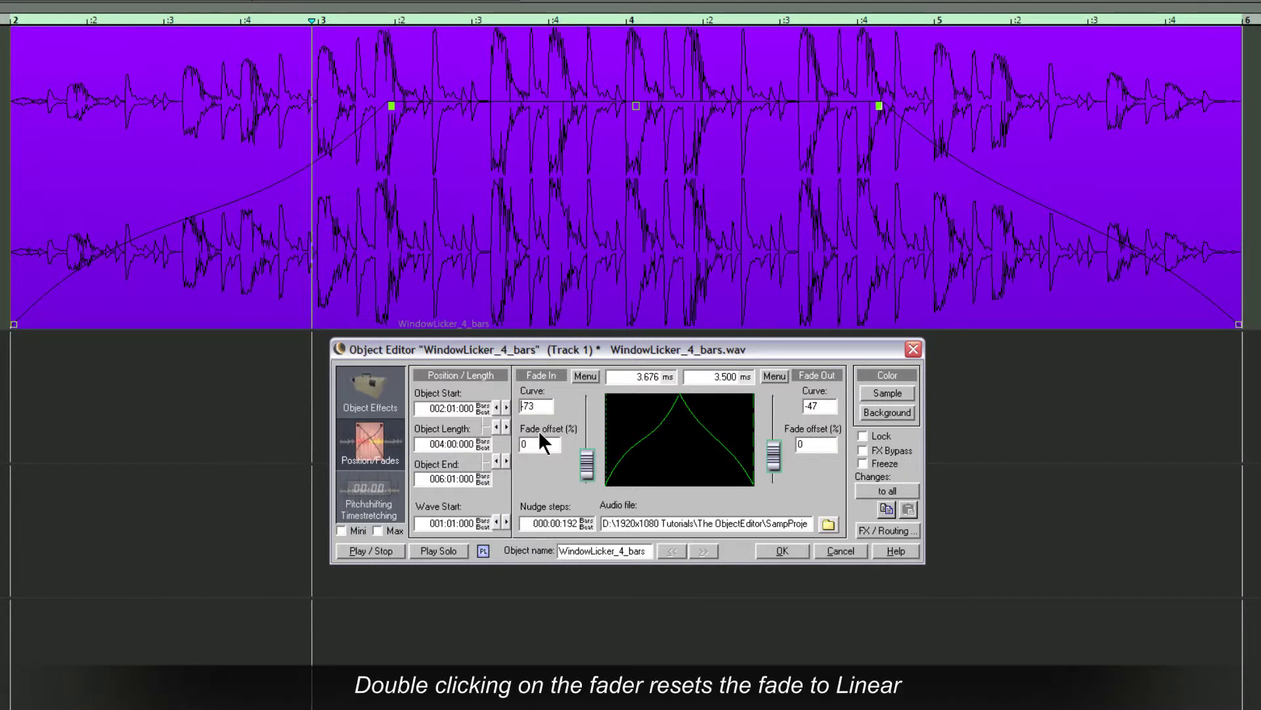
Step: Reset both fade curves to linear, then restore fade-out to -47 and fade-in to -73
double_click(587, 460)
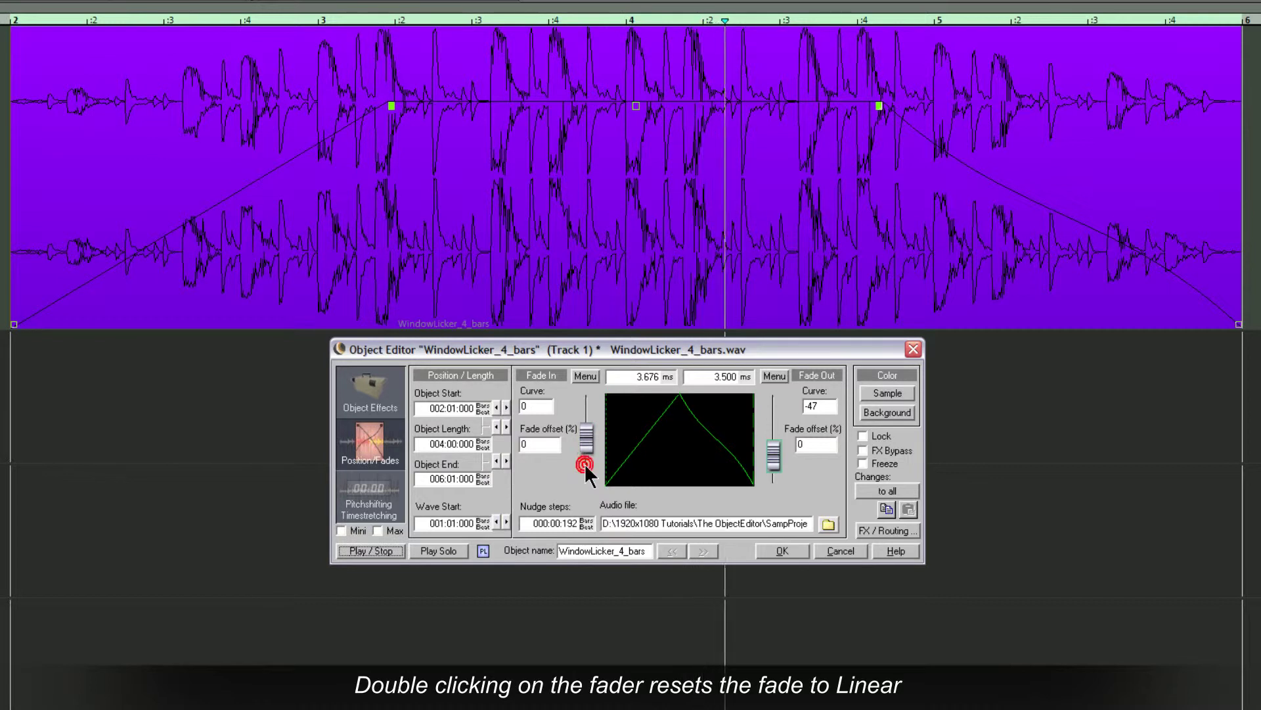
double_click(775, 456)
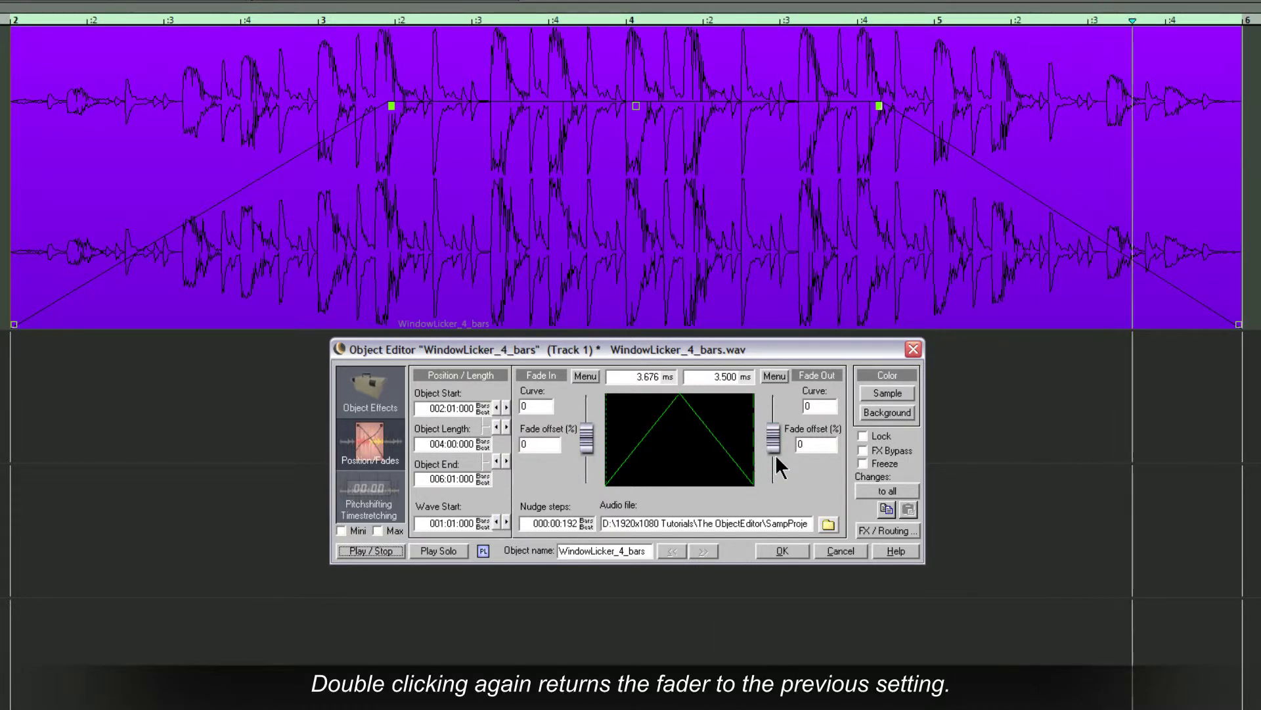
double_click(774, 441)
double_click(584, 435)
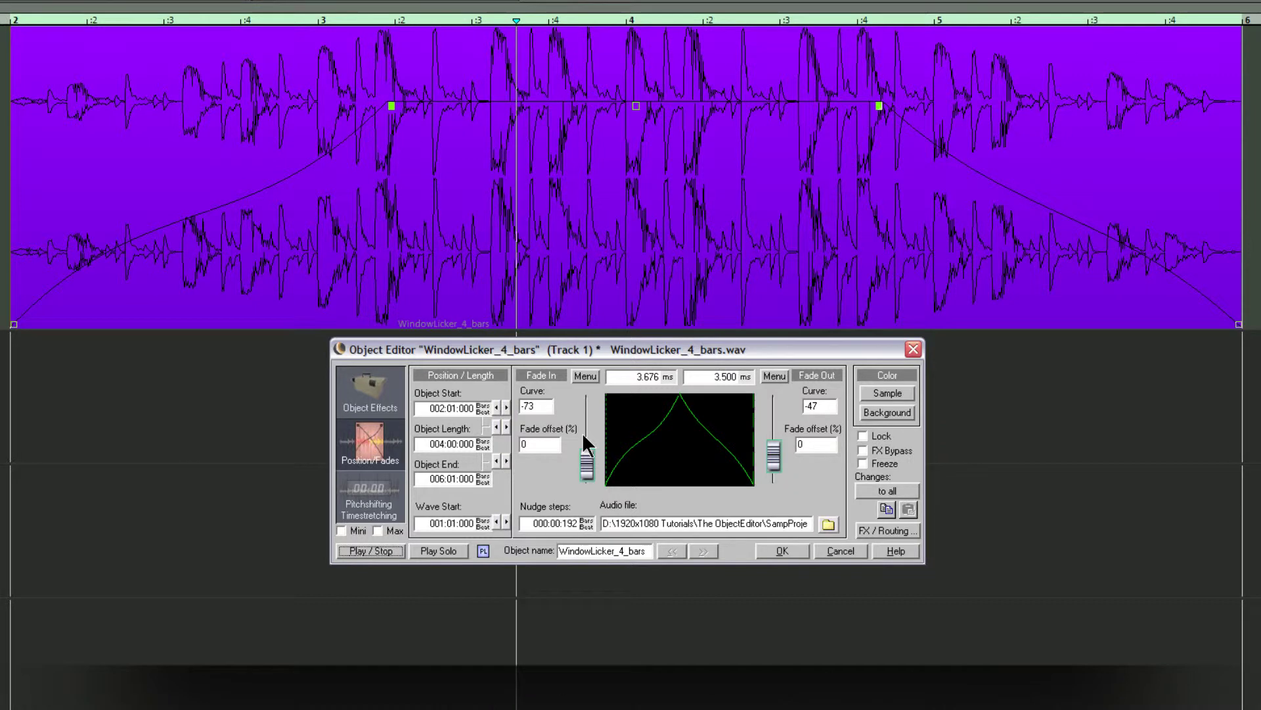
Step: Reset the fade-in and the fade-out so both lengths read 0 ms
left_click(581, 377)
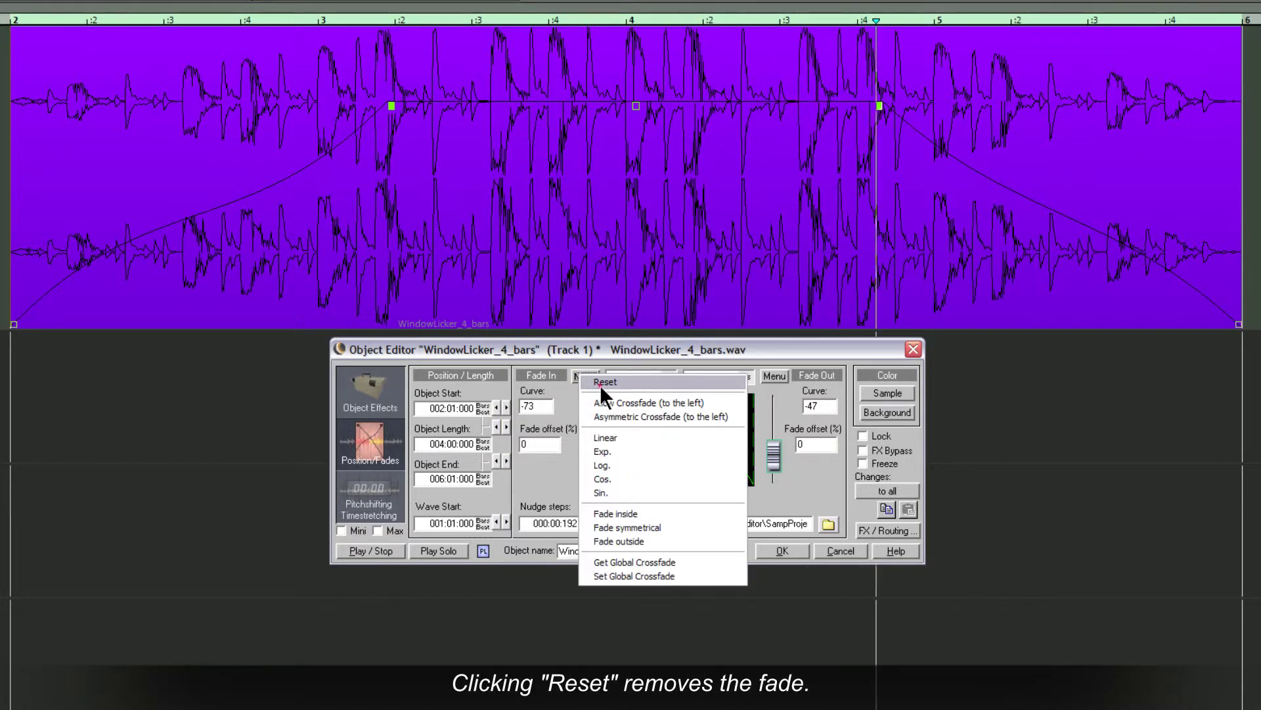
left_click(600, 385)
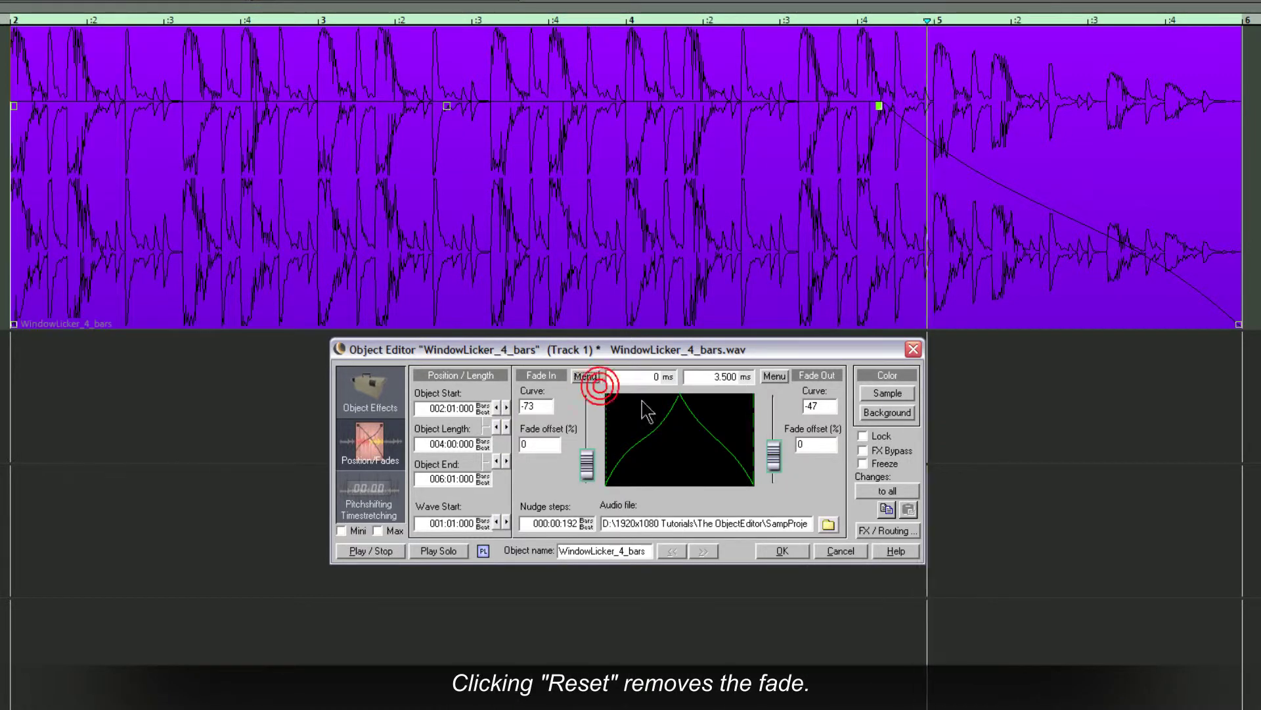
left_click(773, 375)
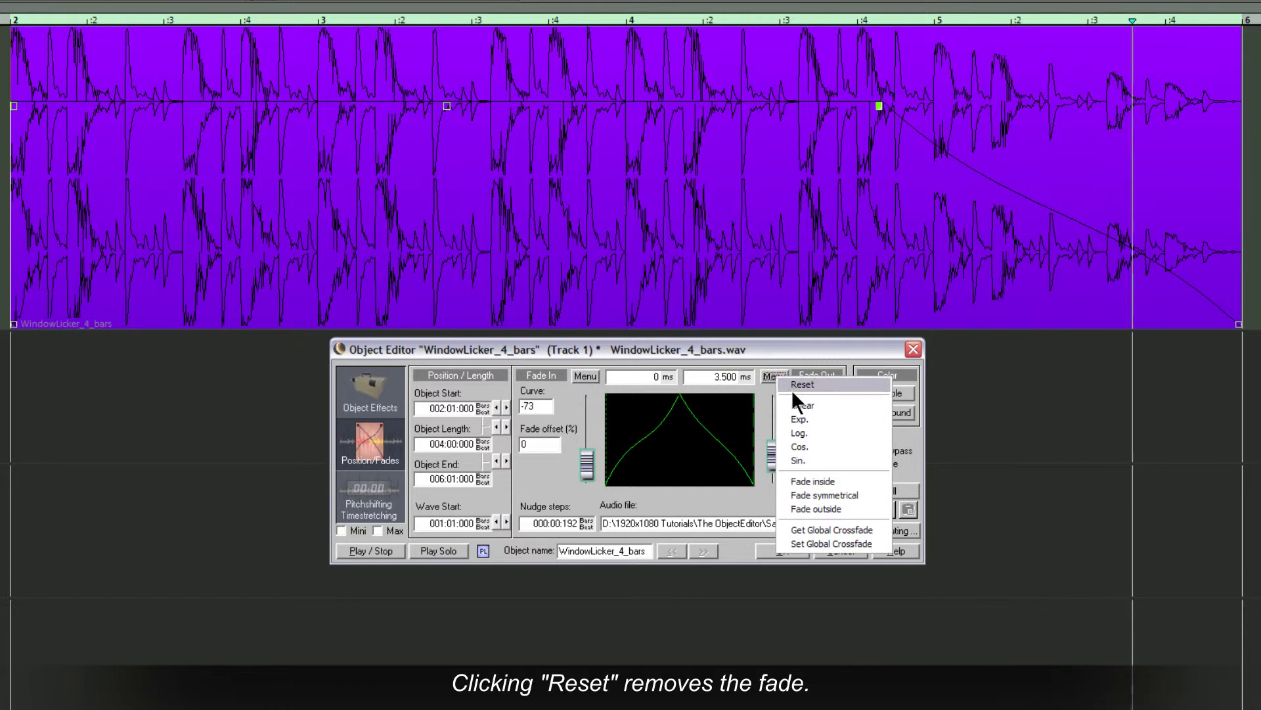
left_click(792, 385)
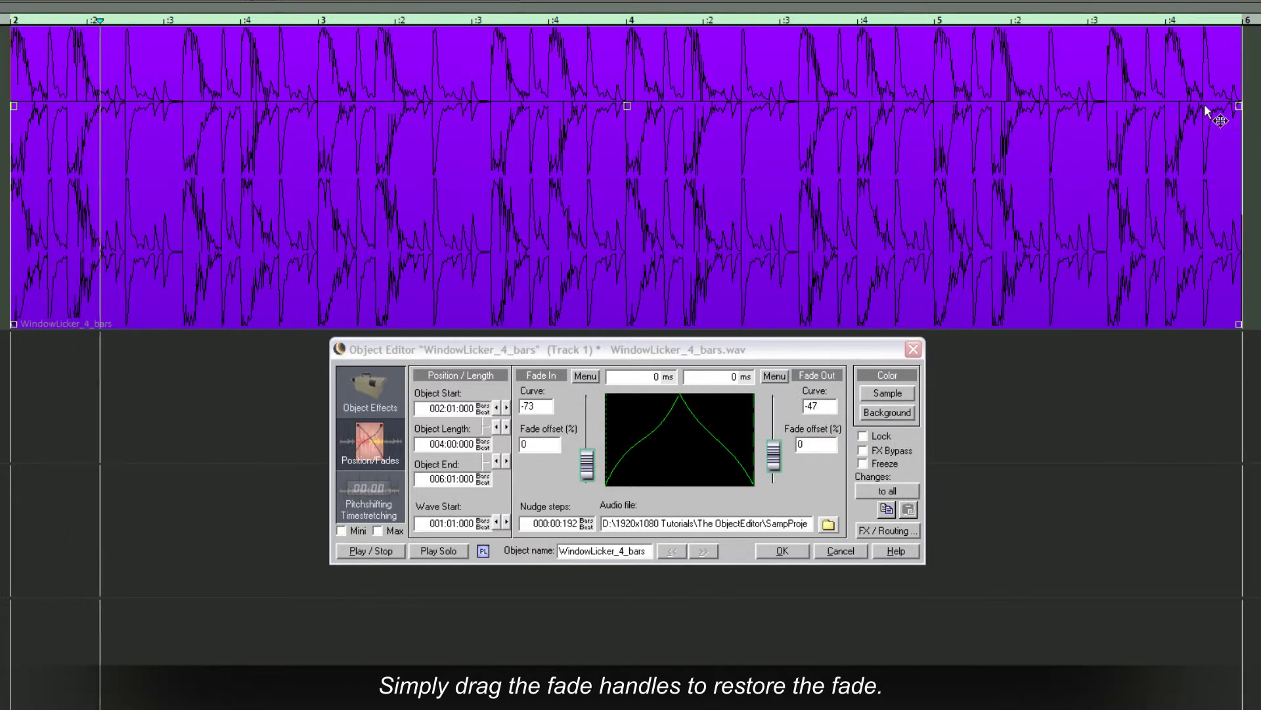